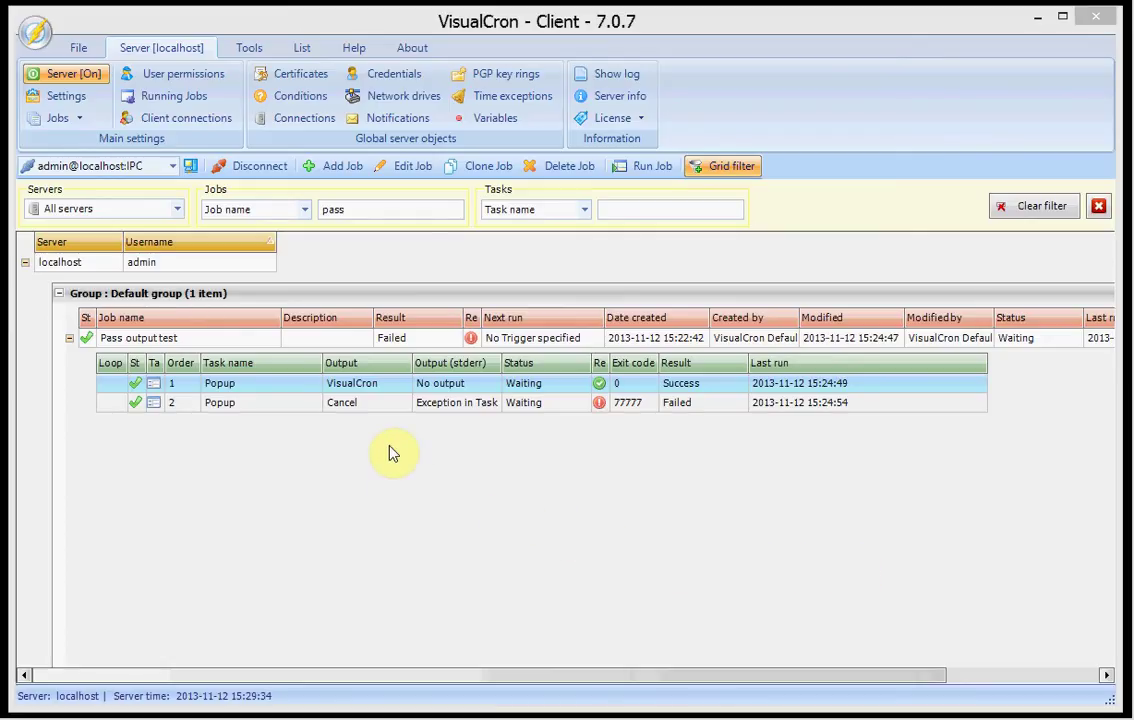
Inspect the standard output of the first Popup task in the Pass output test job, then close the output view
double_click(388, 389)
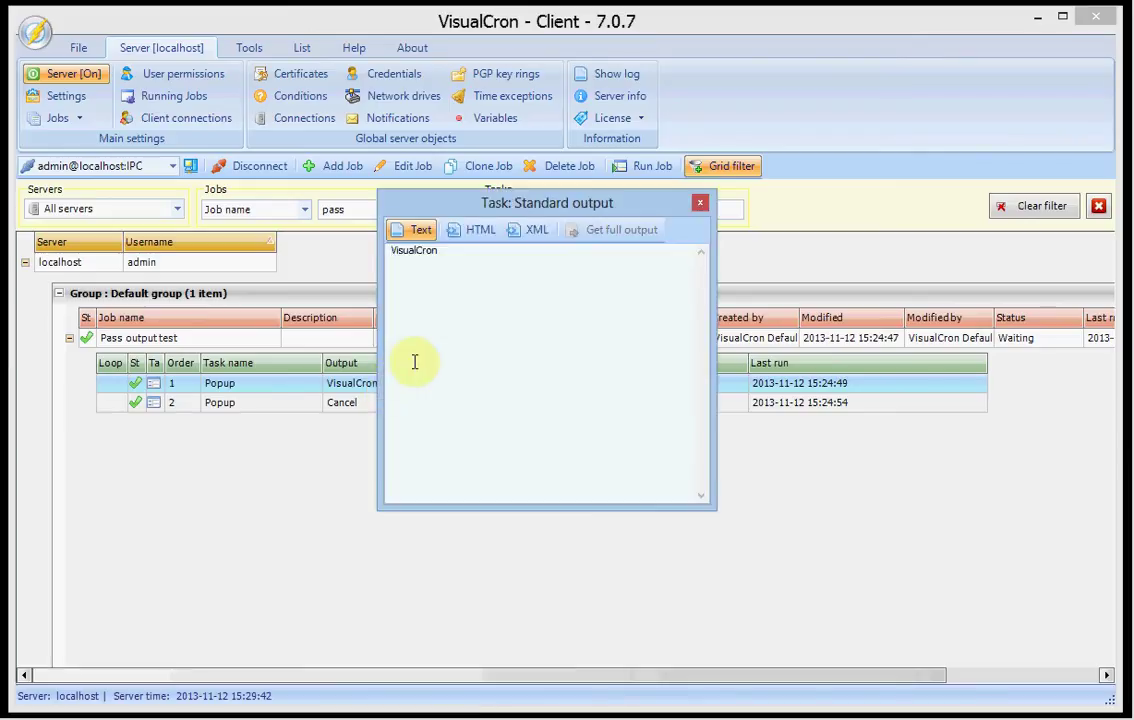
left_click_drag(557, 261, 362, 246)
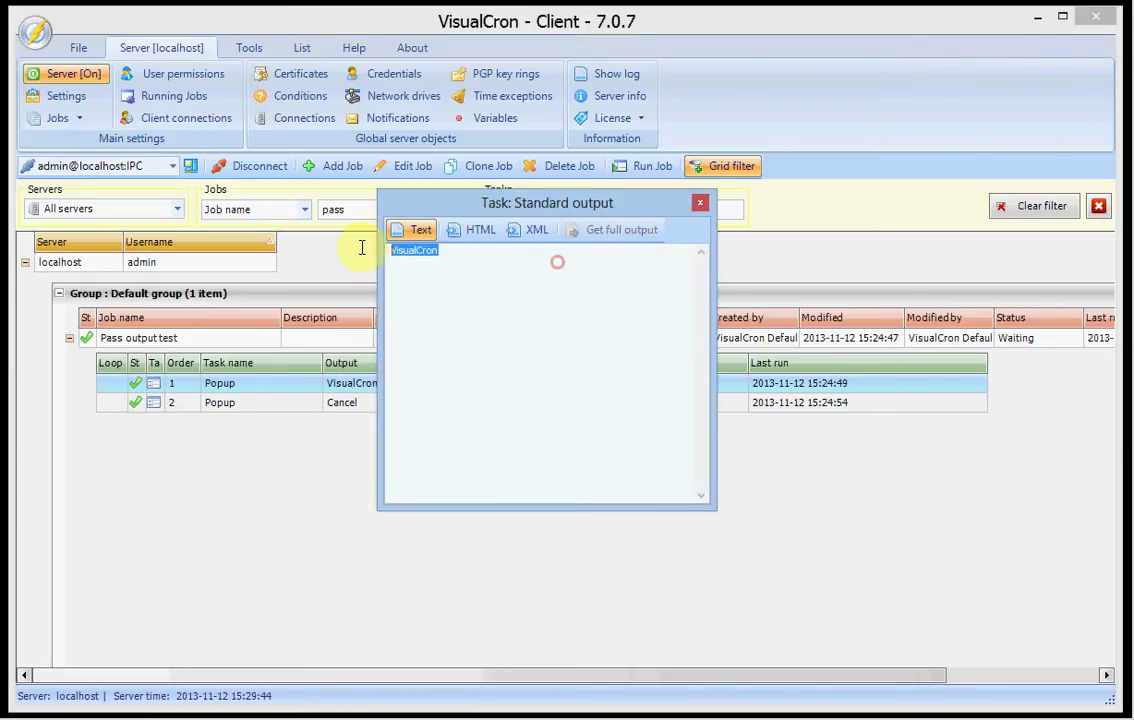
left_click(702, 202)
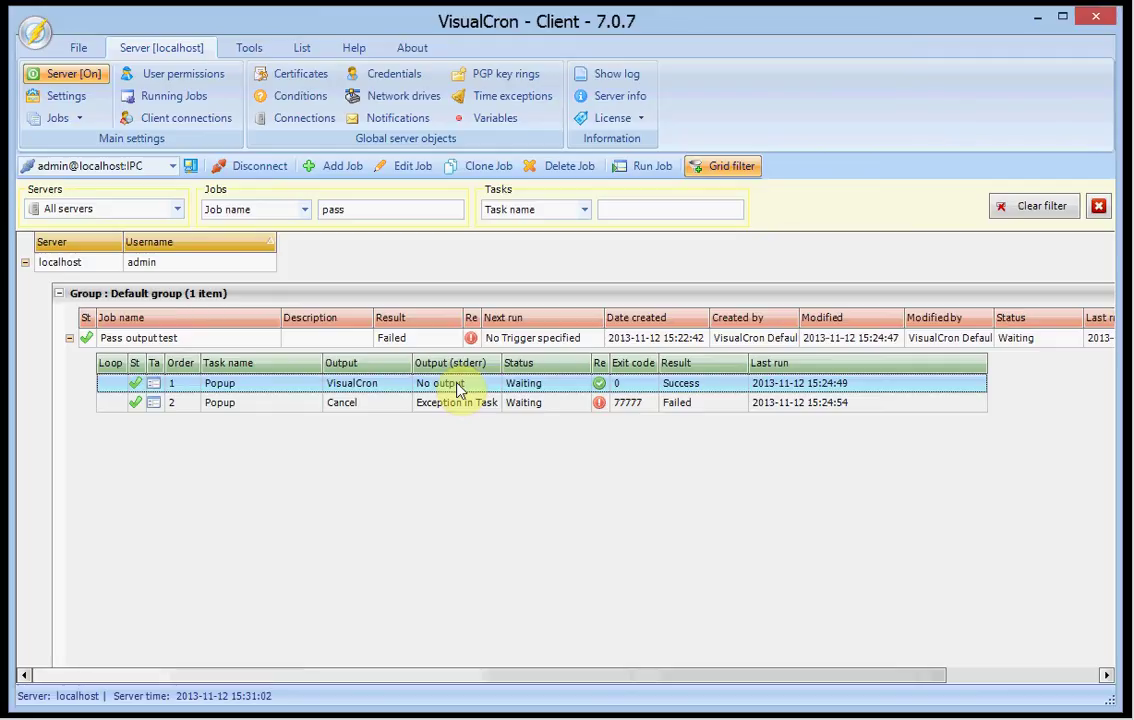
Open the first Popup task for editing and review its popup message, target groups and button settings
double_click(279, 389)
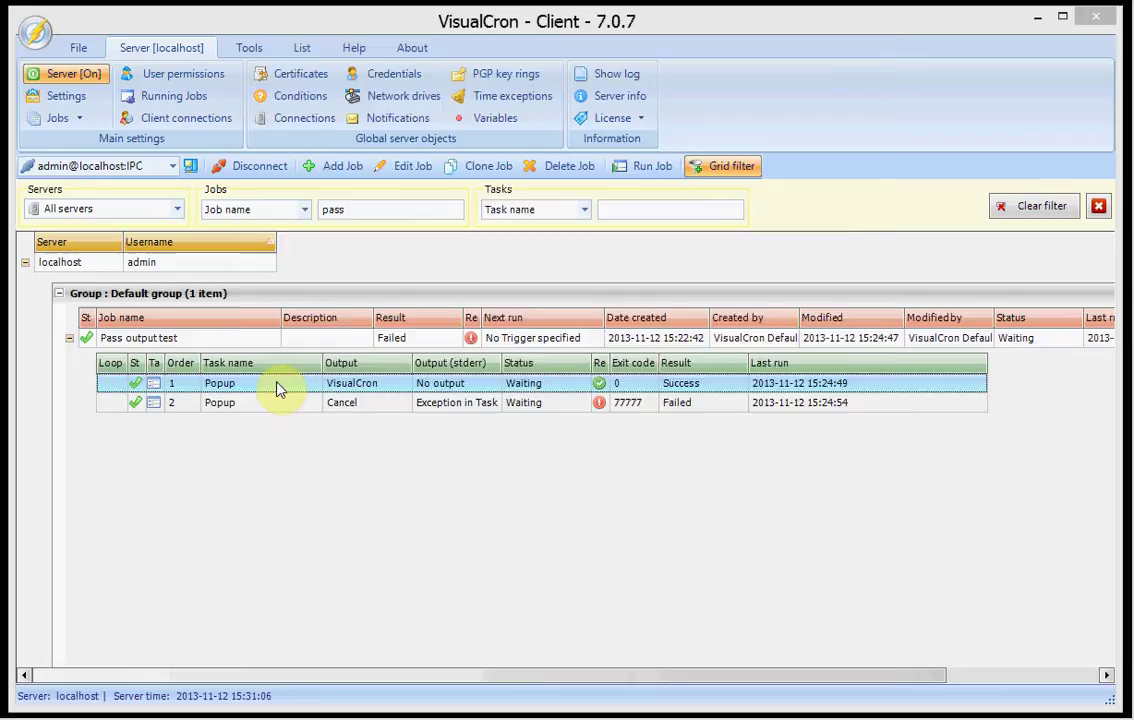
left_click(446, 149)
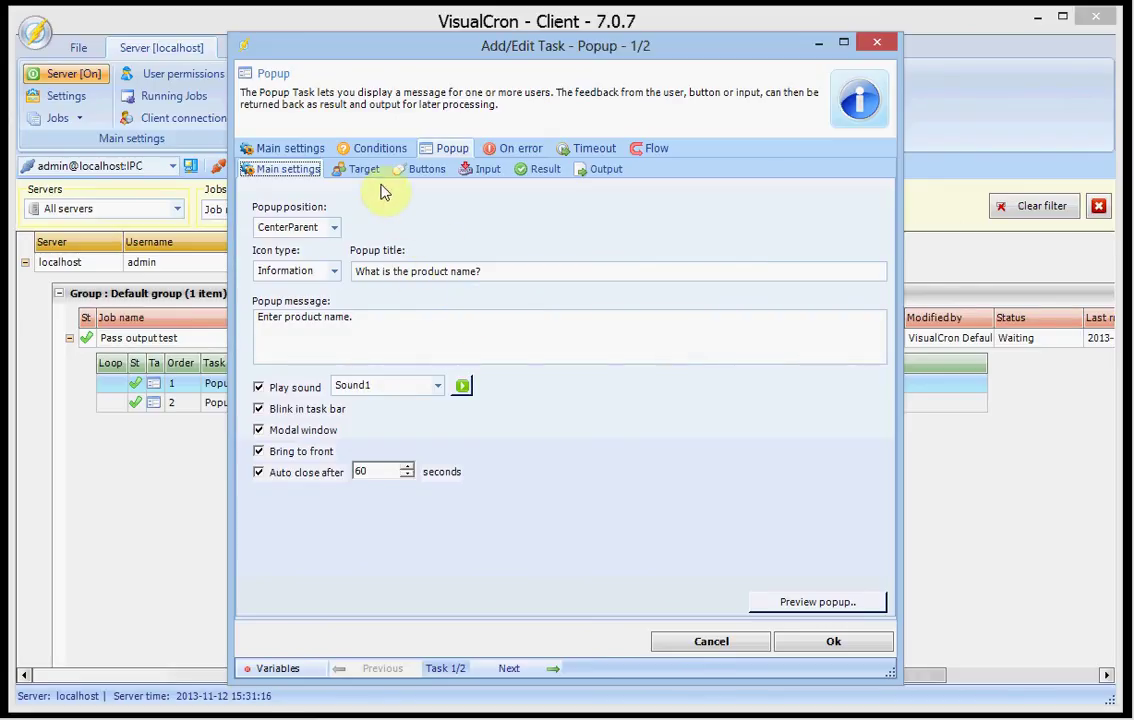
left_click(471, 339)
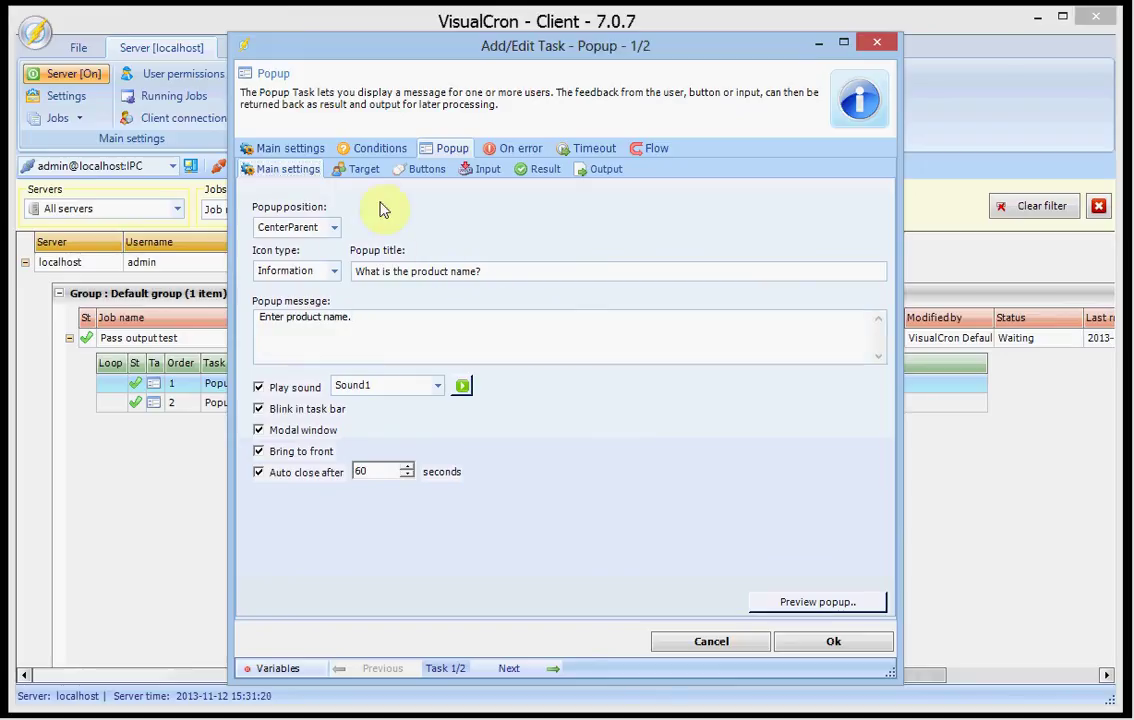
left_click(366, 171)
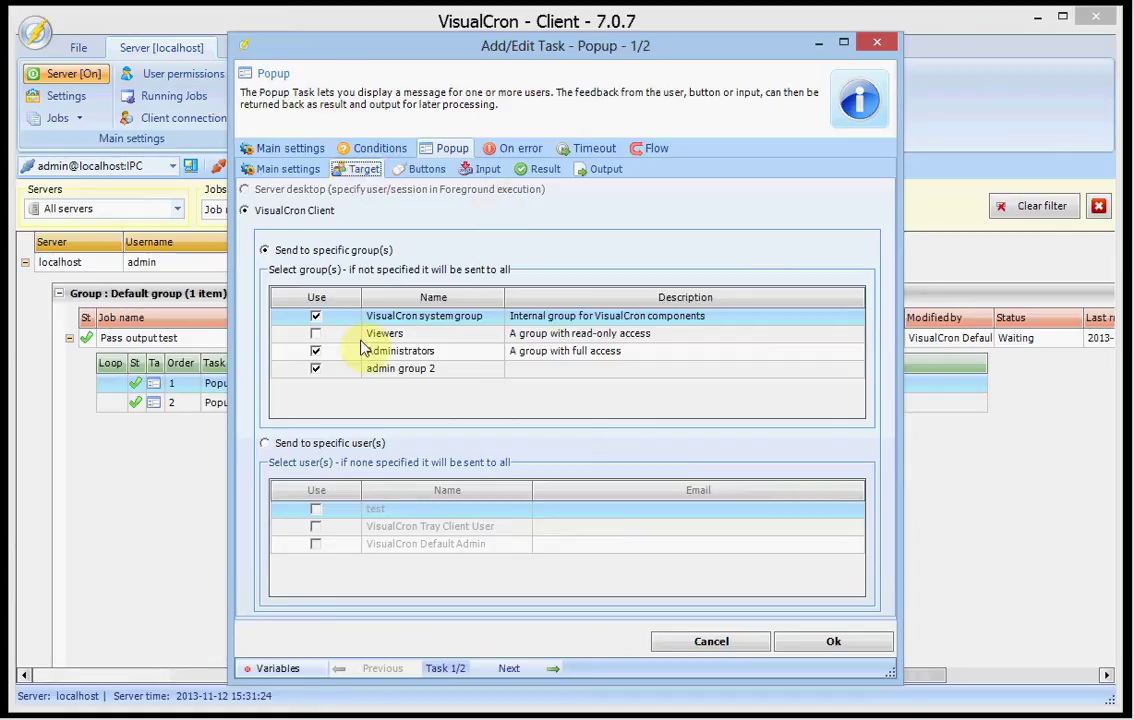
left_click(428, 171)
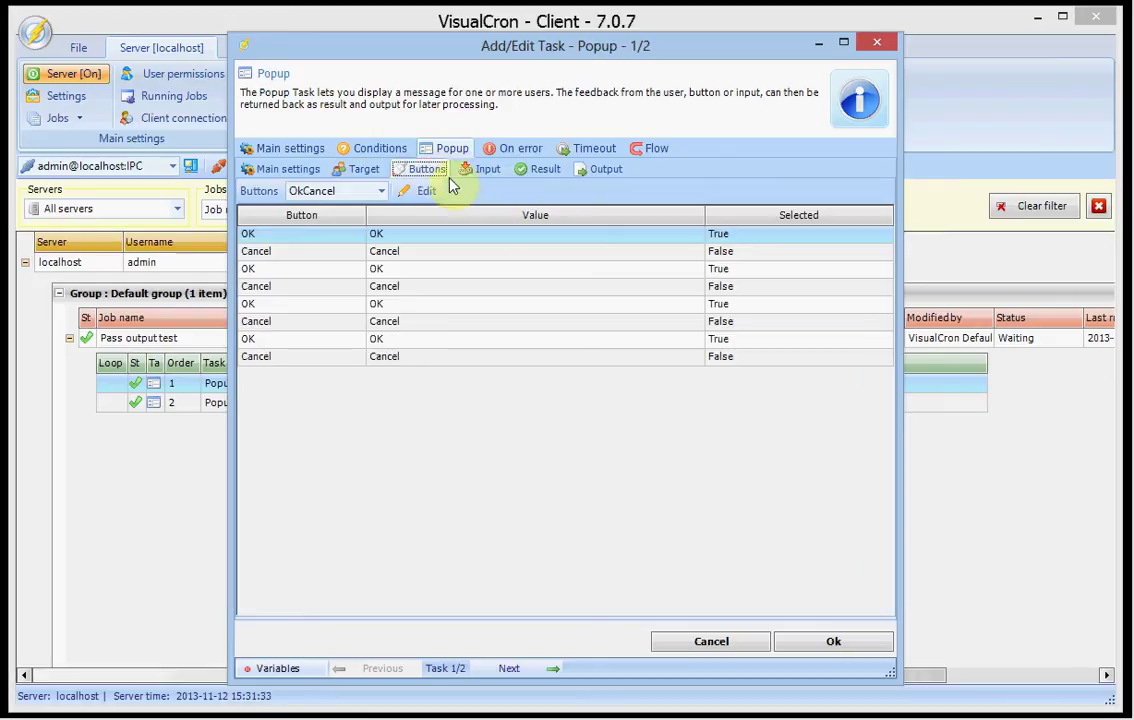
Review the first Popup task's Product name input and its standard output content options, then close the task
left_click(481, 170)
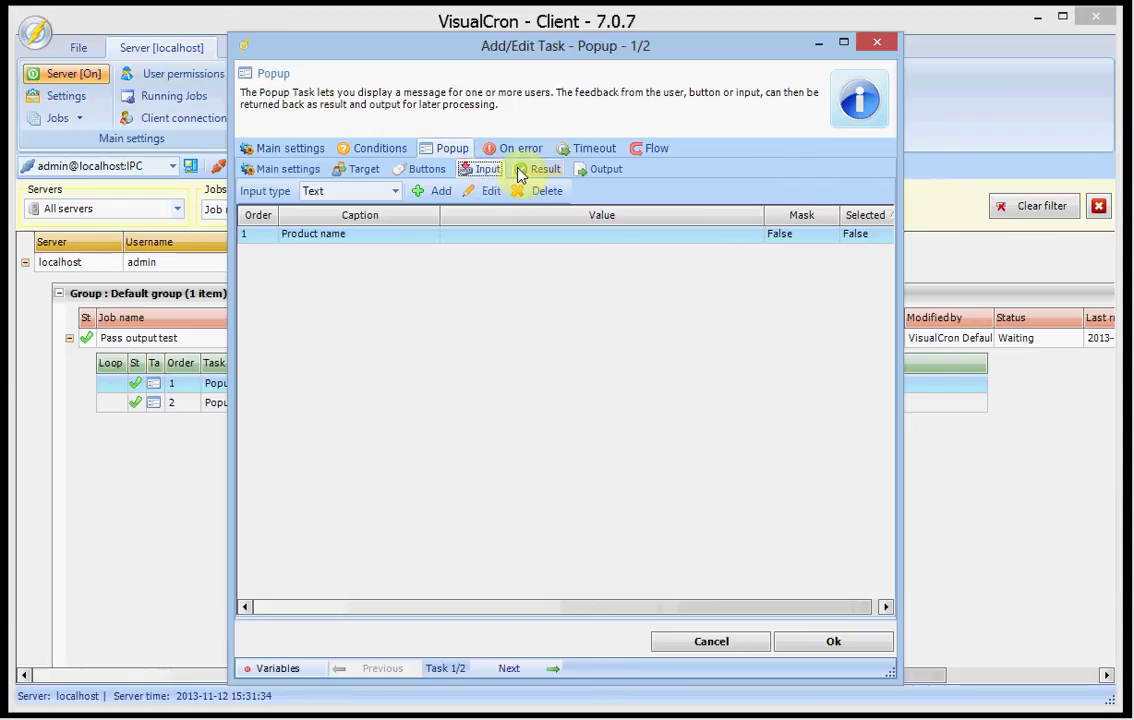
double_click(459, 240)
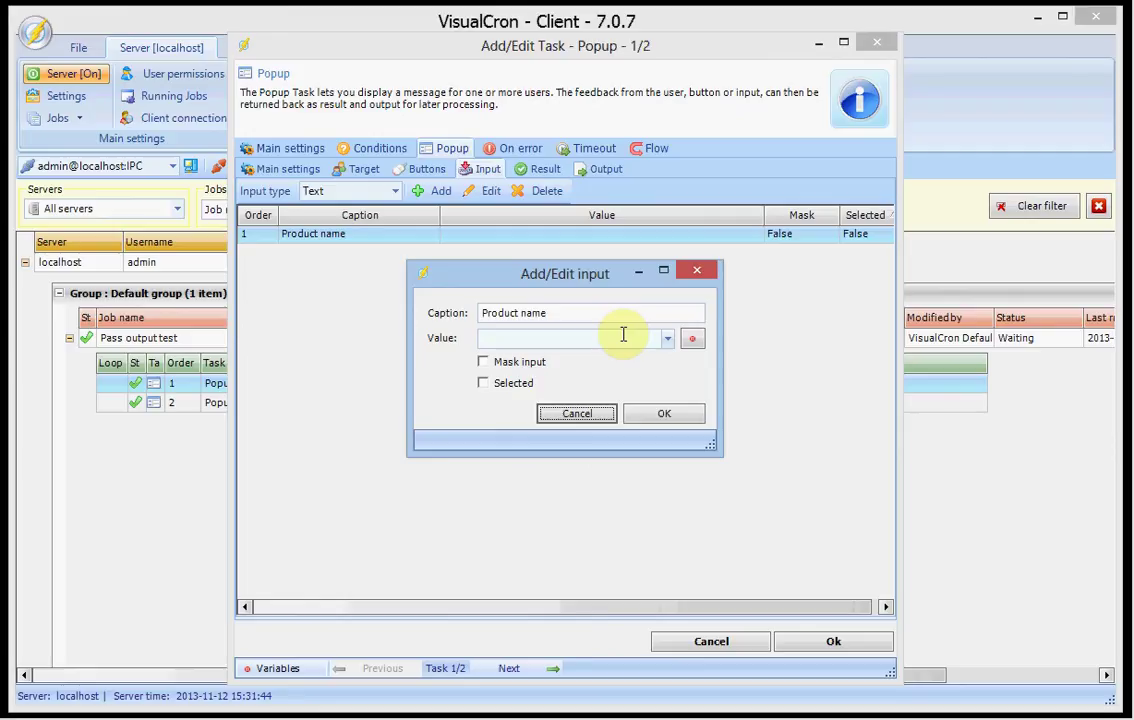
left_click(586, 419)
left_click(601, 172)
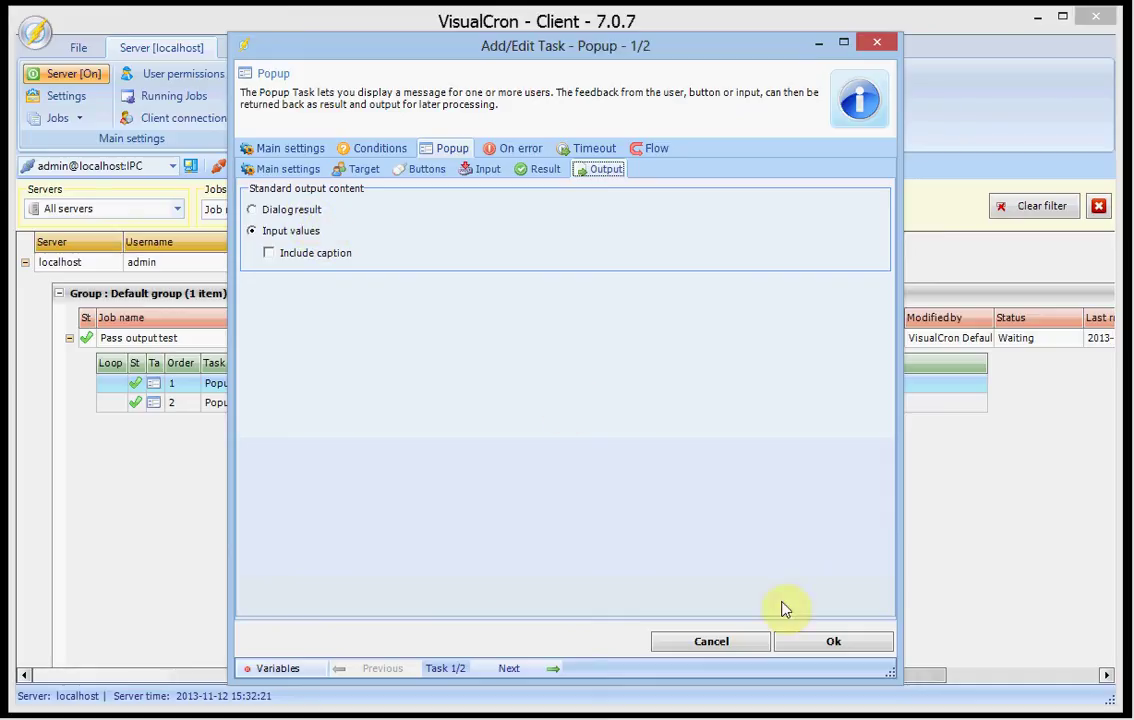
left_click(828, 645)
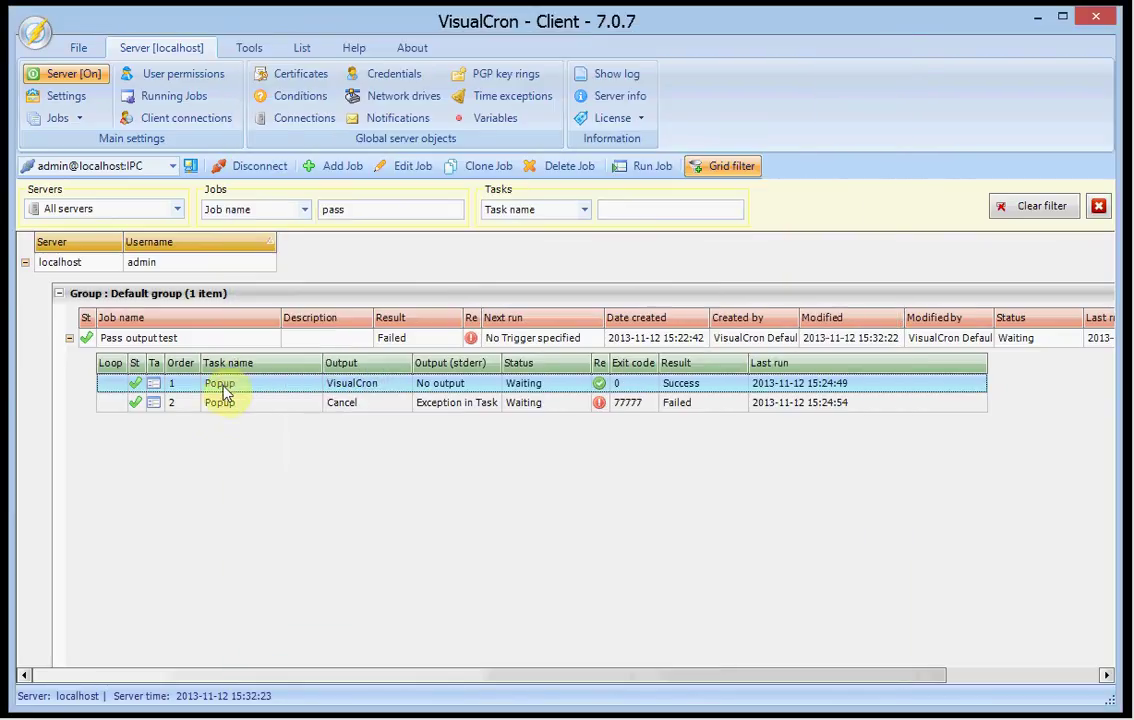
Run the first Popup task and submit "bla bla" as the product name in the popup
right_click(228, 390)
left_click(322, 668)
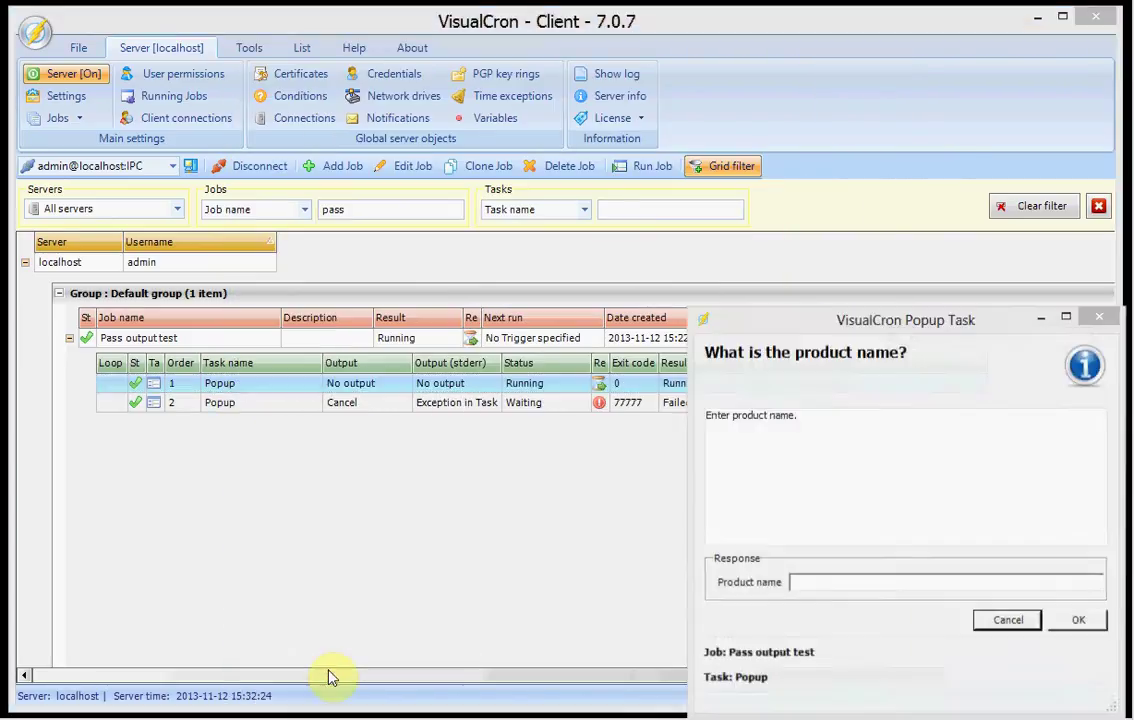
left_click_drag(836, 318, 435, 196)
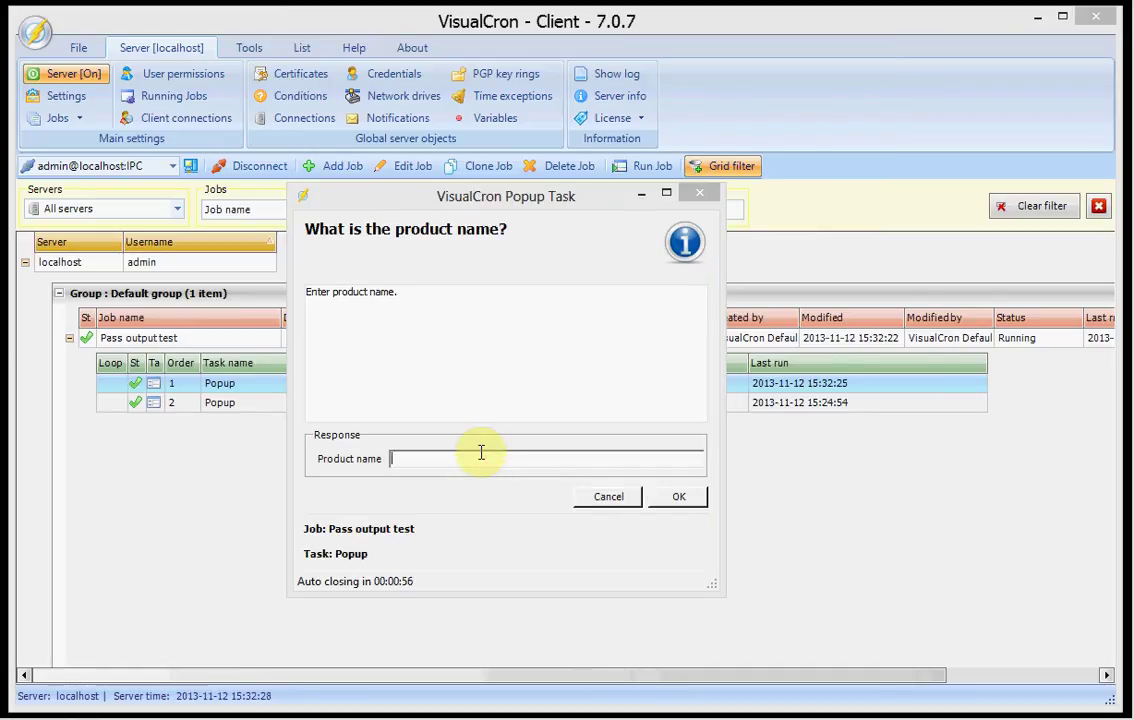
type("bla bla")
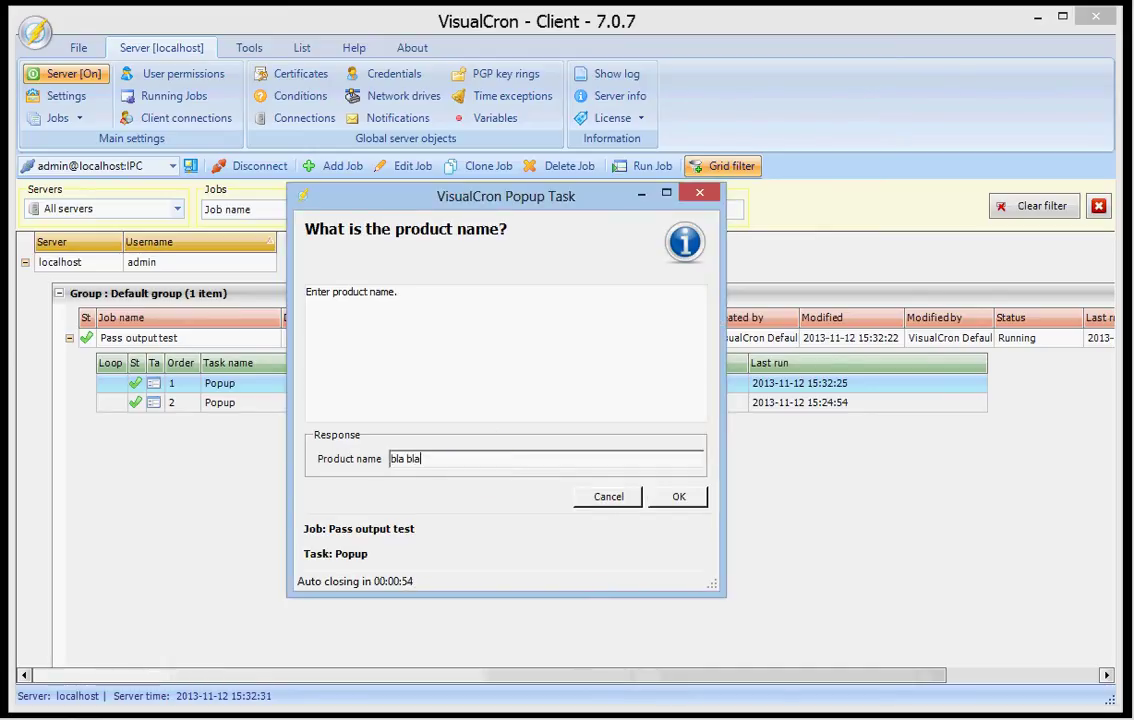
left_click(682, 496)
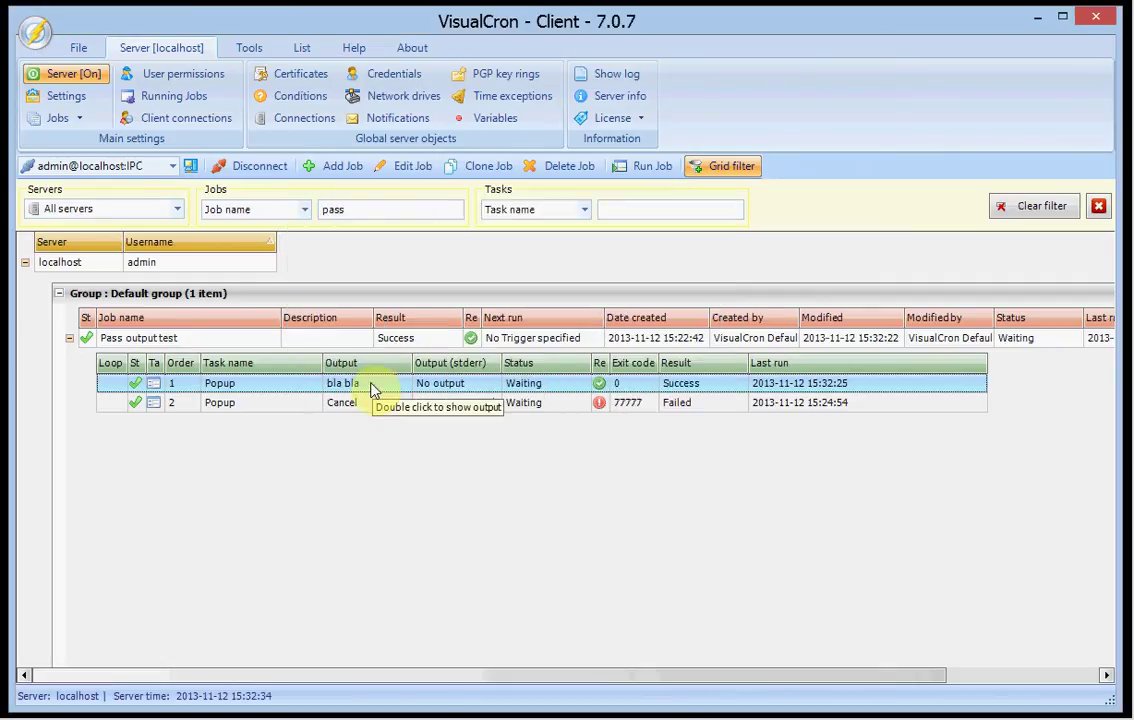
Open the second Popup task for editing and rename it "Popup Task 2"
double_click(293, 405)
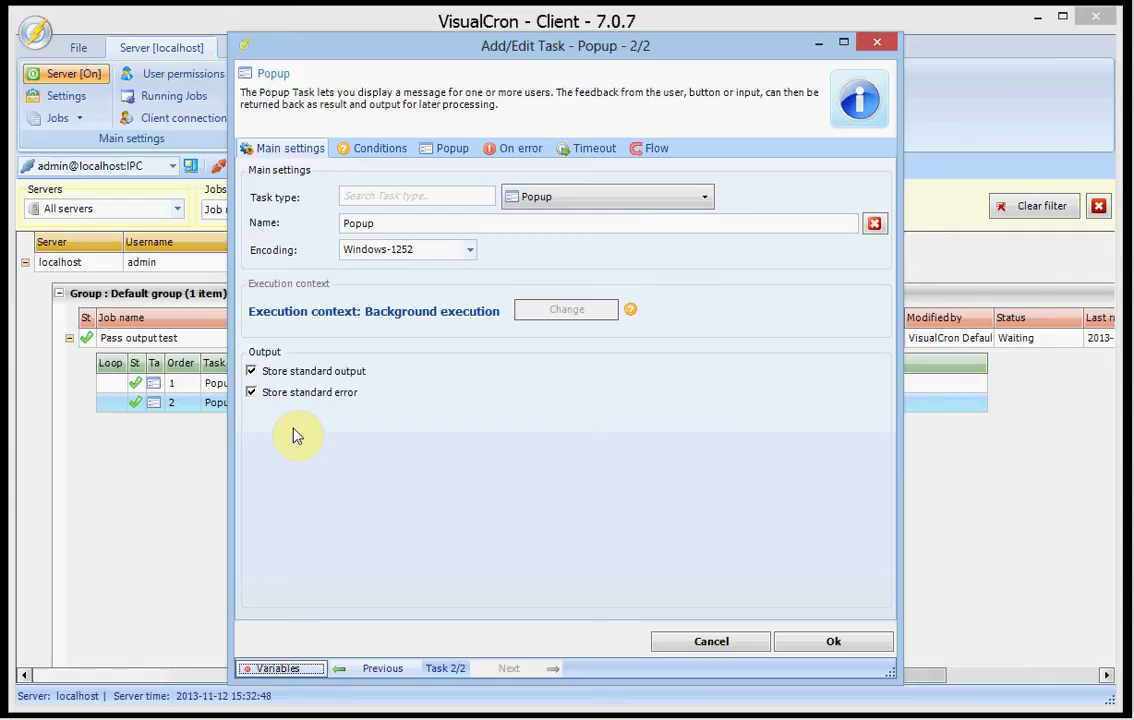
left_click(417, 221)
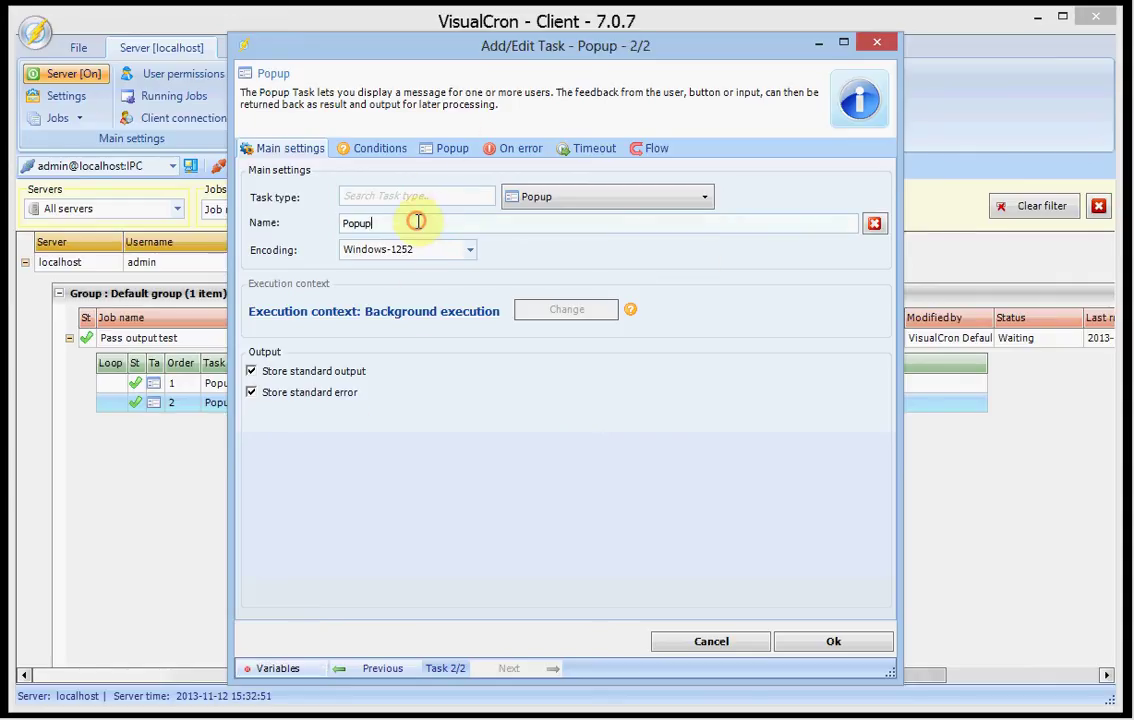
type("Task ")
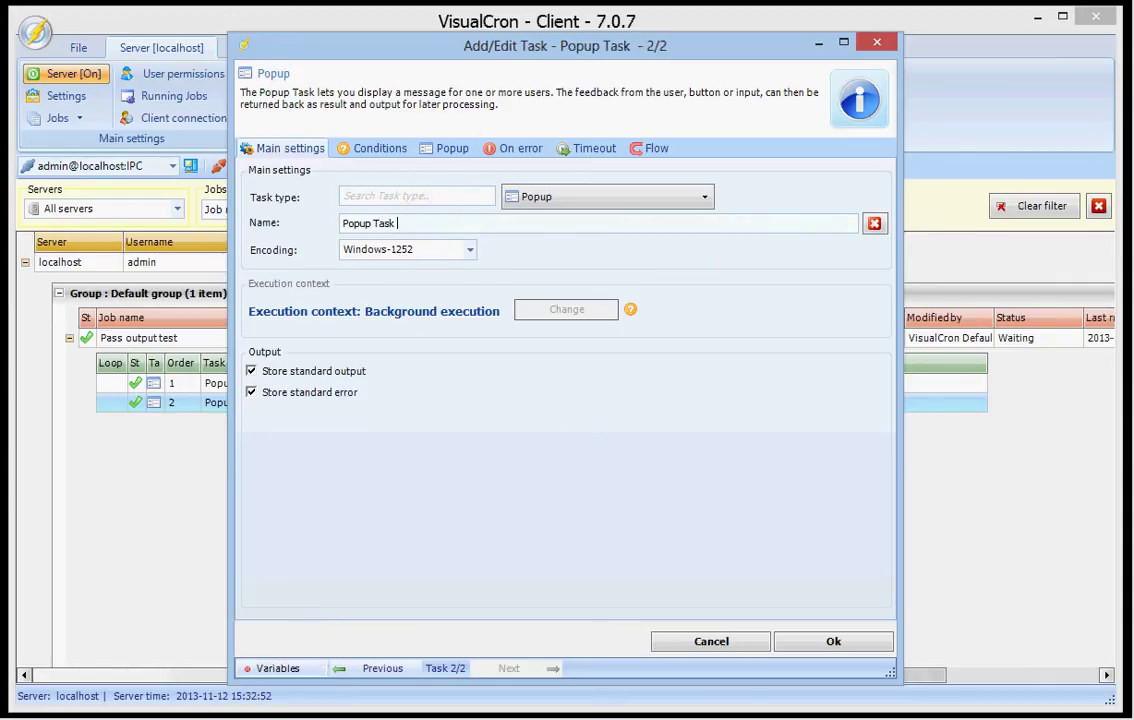
type("2")
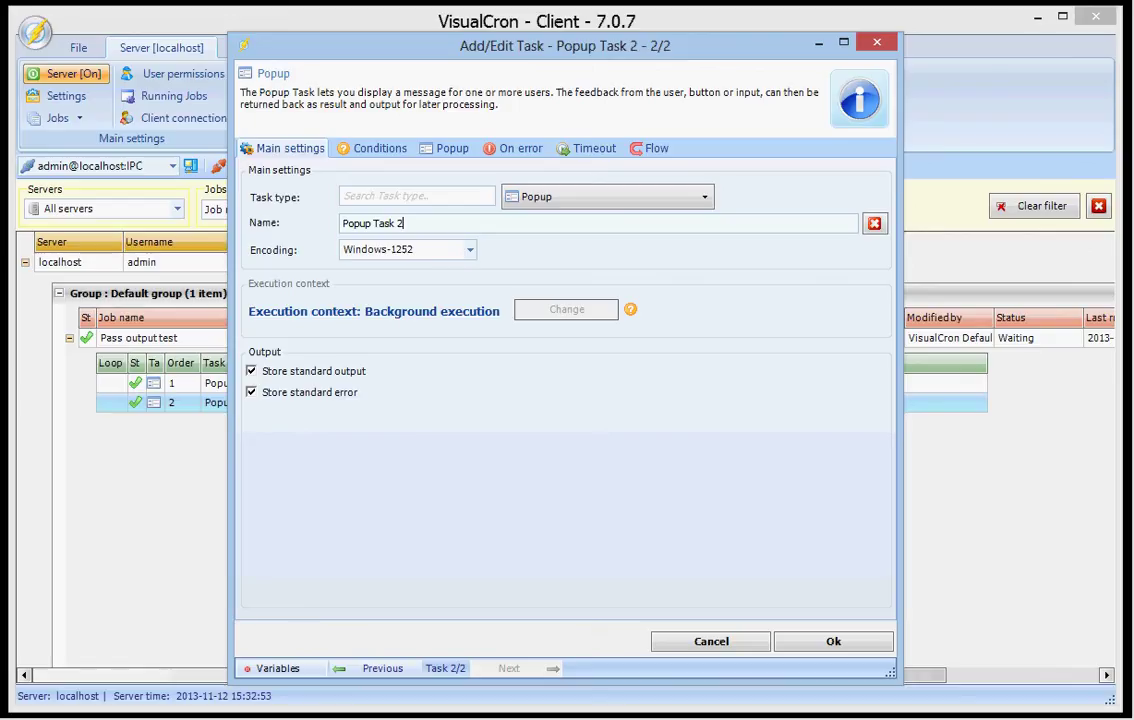
Examine the previous-task output variable used in the popup message of Popup Task 2
left_click(441, 151)
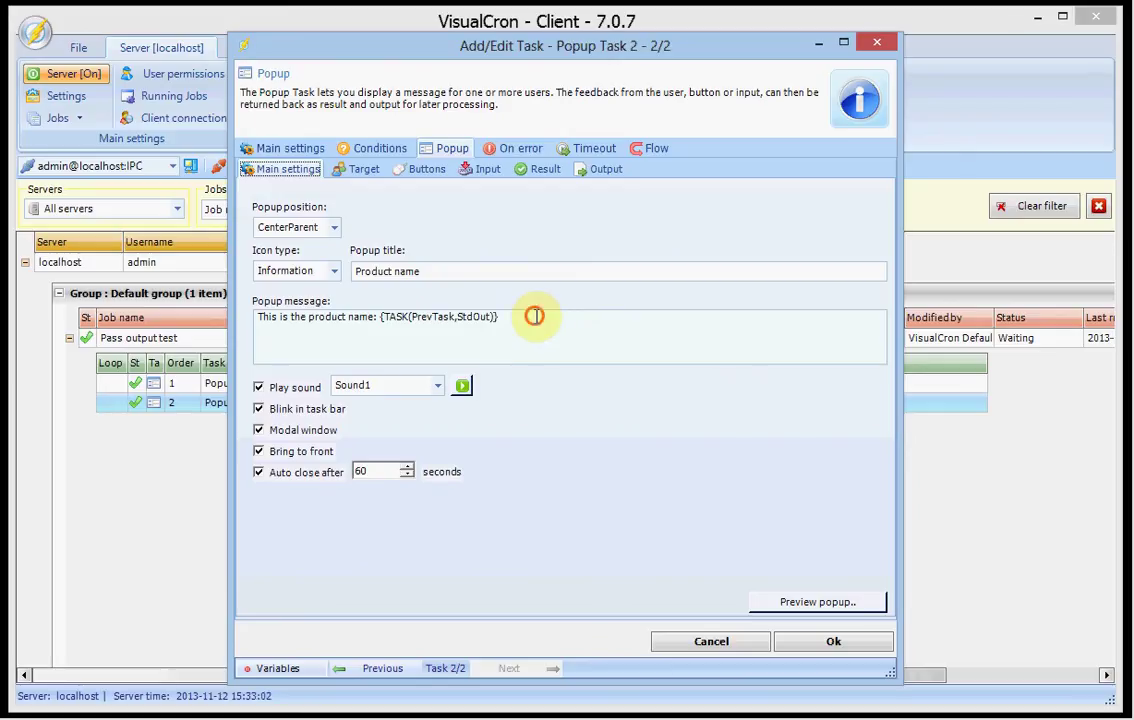
left_click_drag(499, 316, 375, 321)
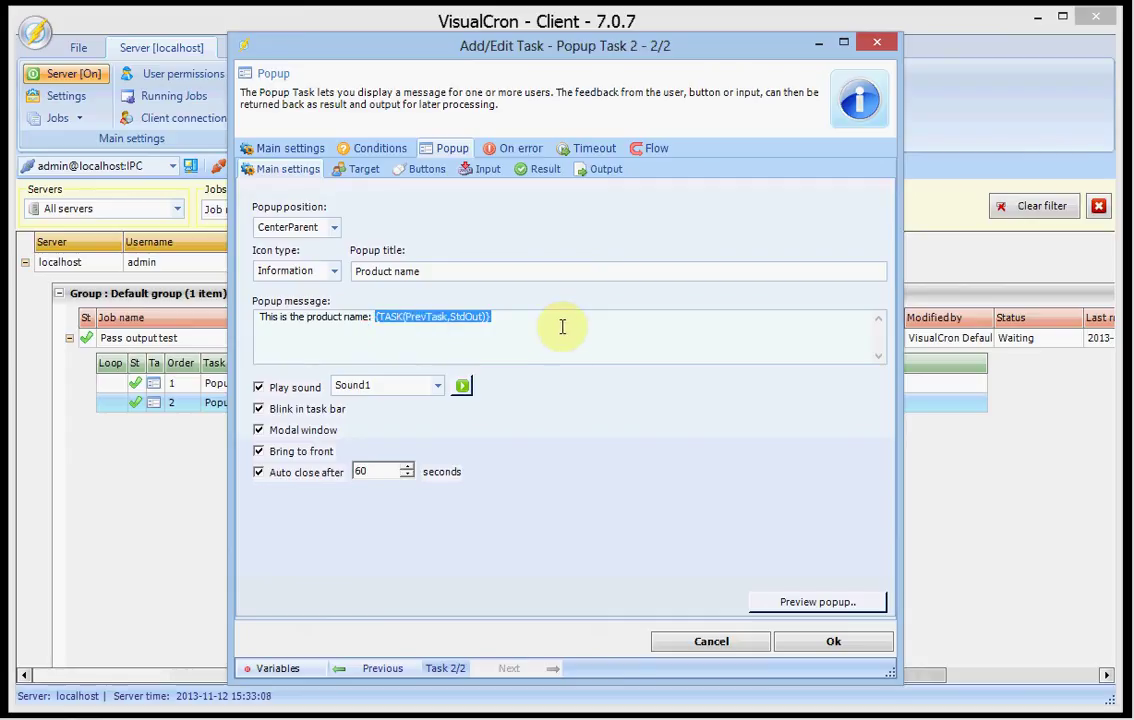
left_click(562, 326)
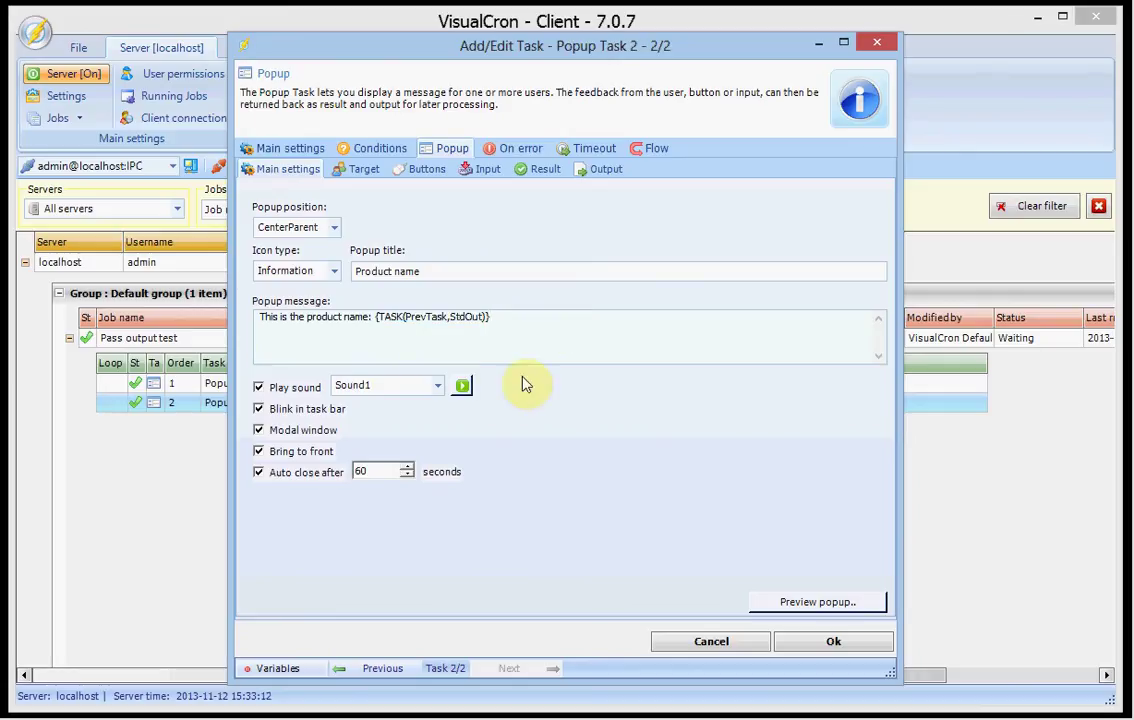
Open the variables browser and expand VisualCron variables down to the tasks of the active job
left_click(262, 676)
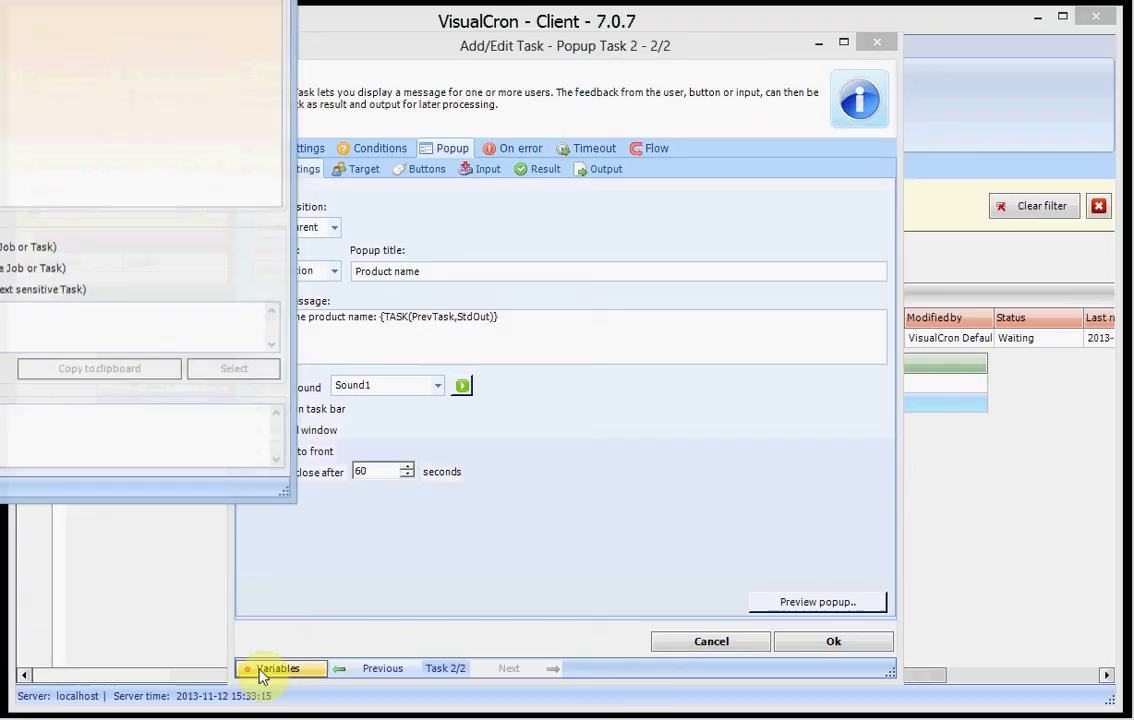
left_click_drag(330, 12, 604, 50)
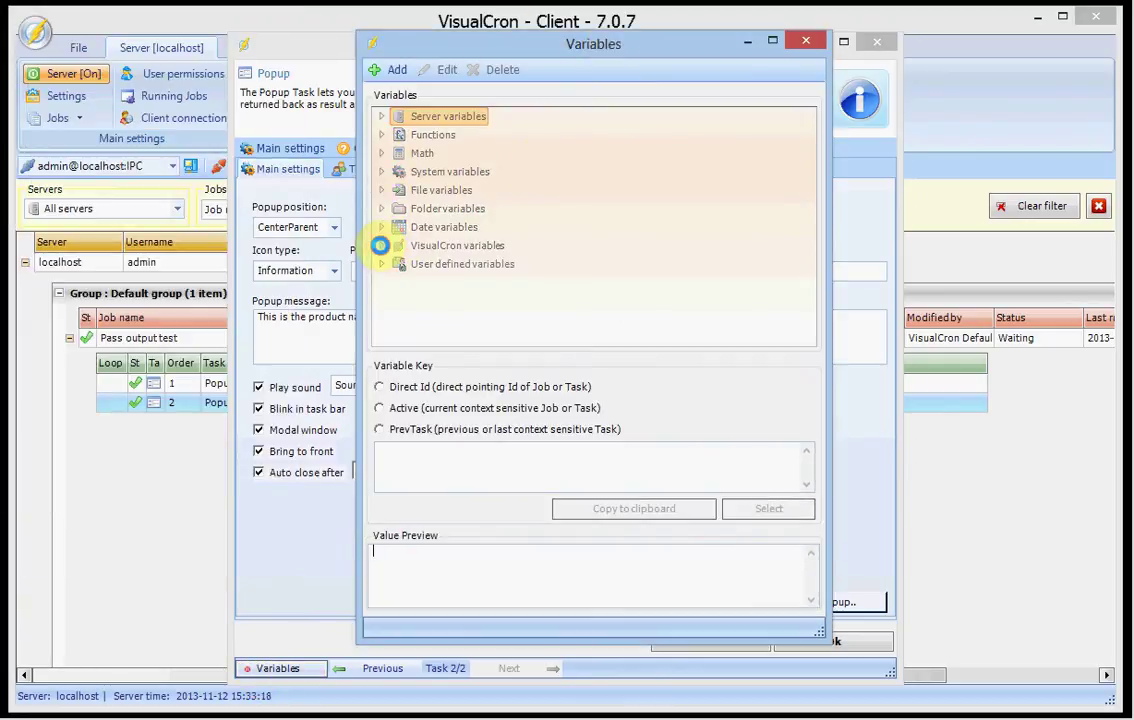
left_click(381, 245)
left_click(399, 264)
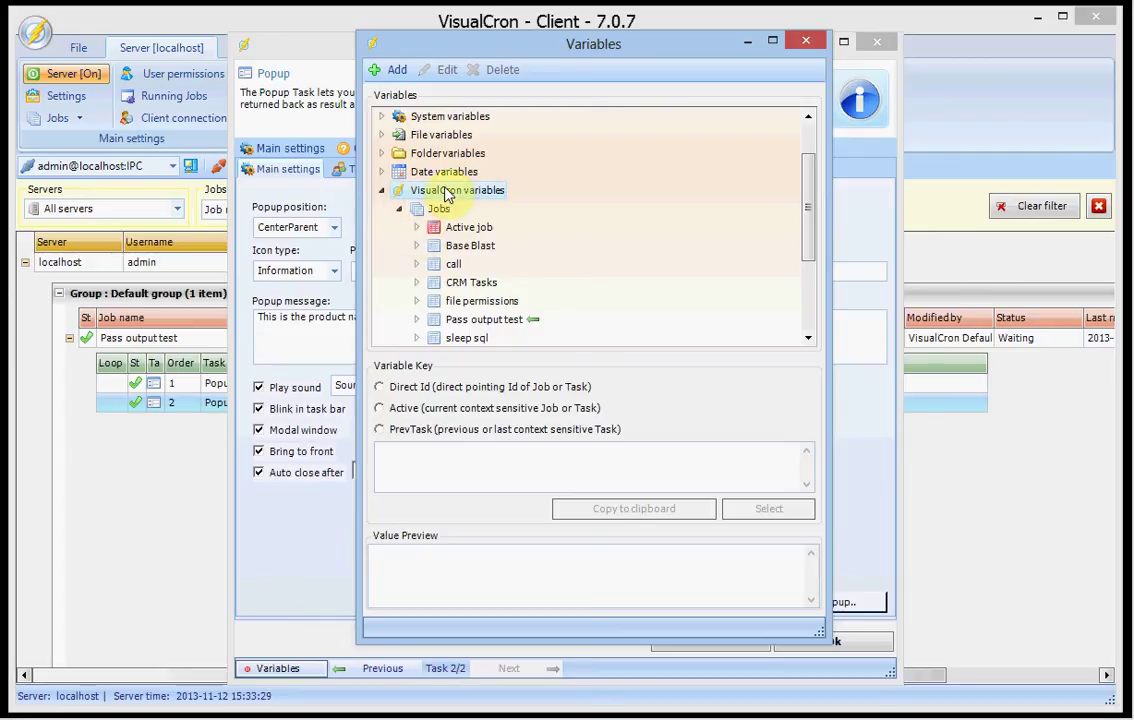
left_click(443, 191)
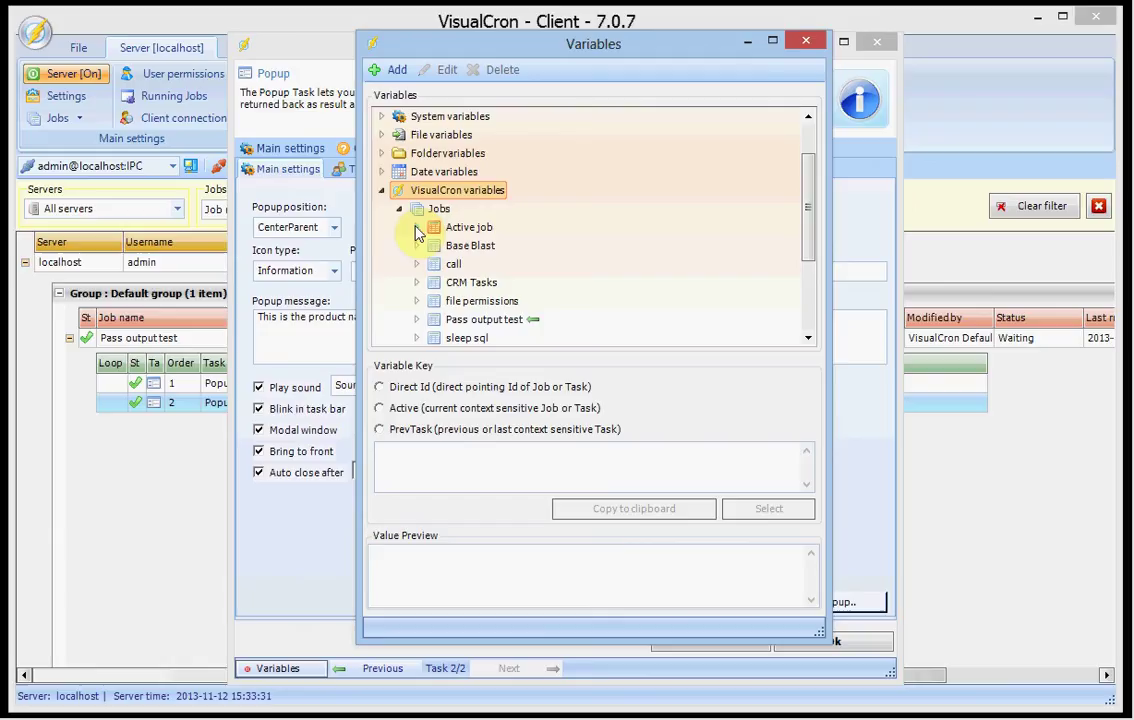
left_click(416, 227)
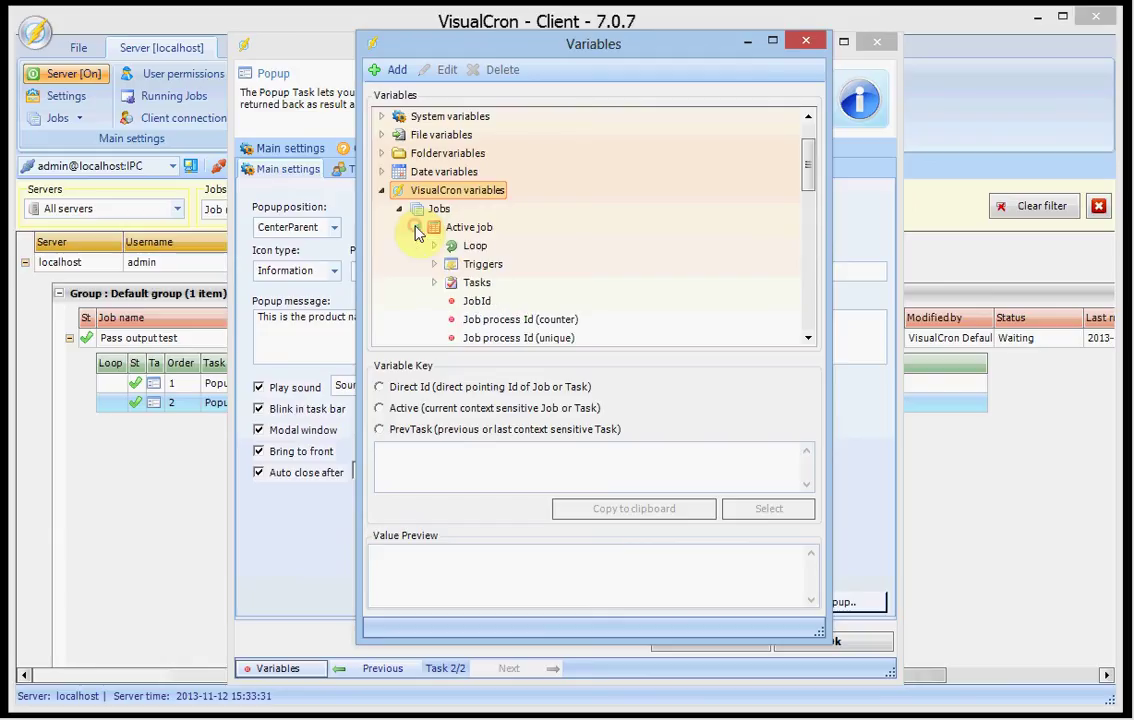
left_click(435, 283)
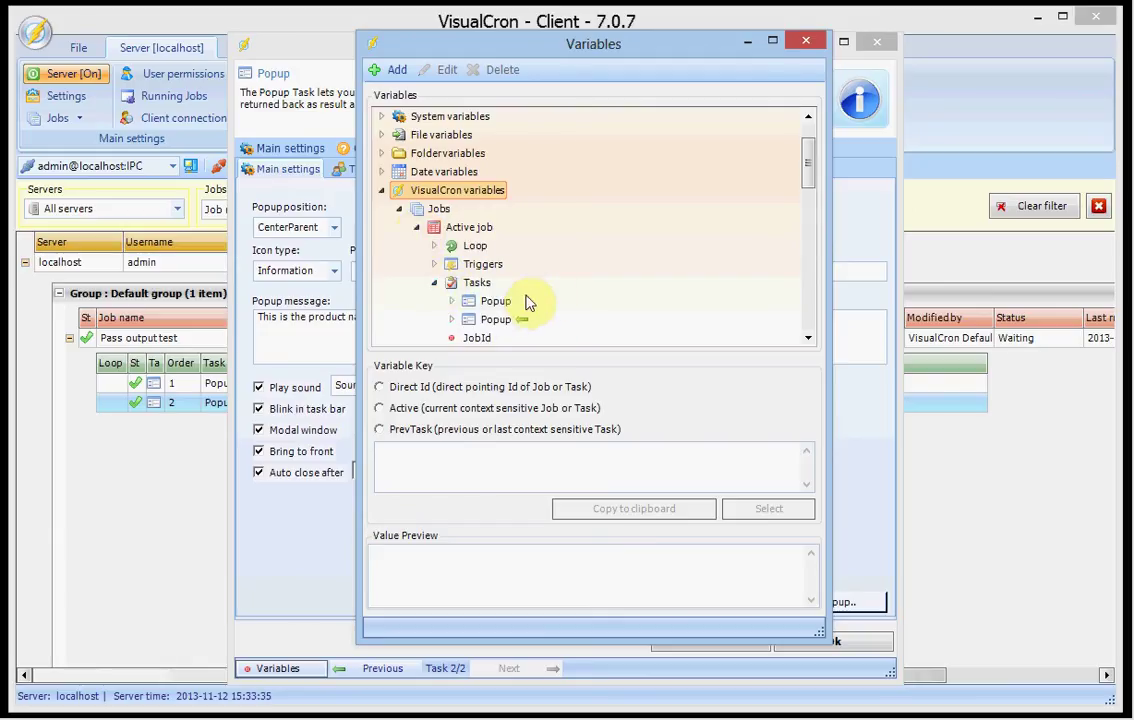
Browse the first Popup task's generic variables and preview its Name variable
scroll(522, 293, "down", 1)
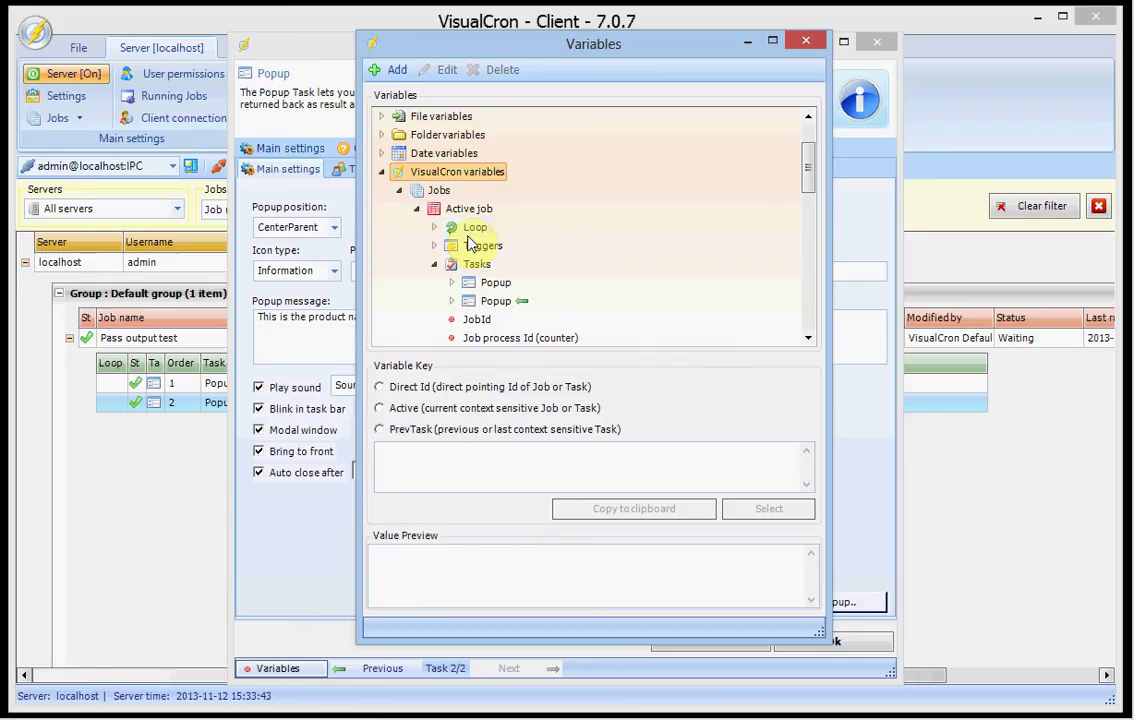
left_click(451, 282)
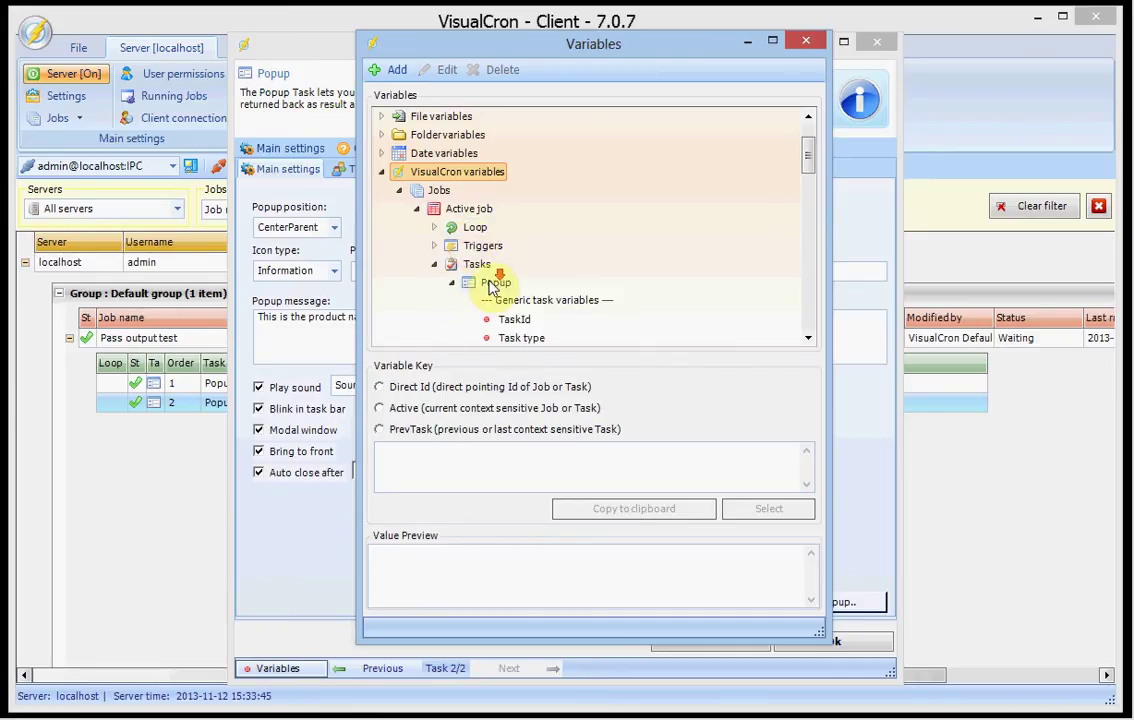
scroll(491, 283, "down", 2)
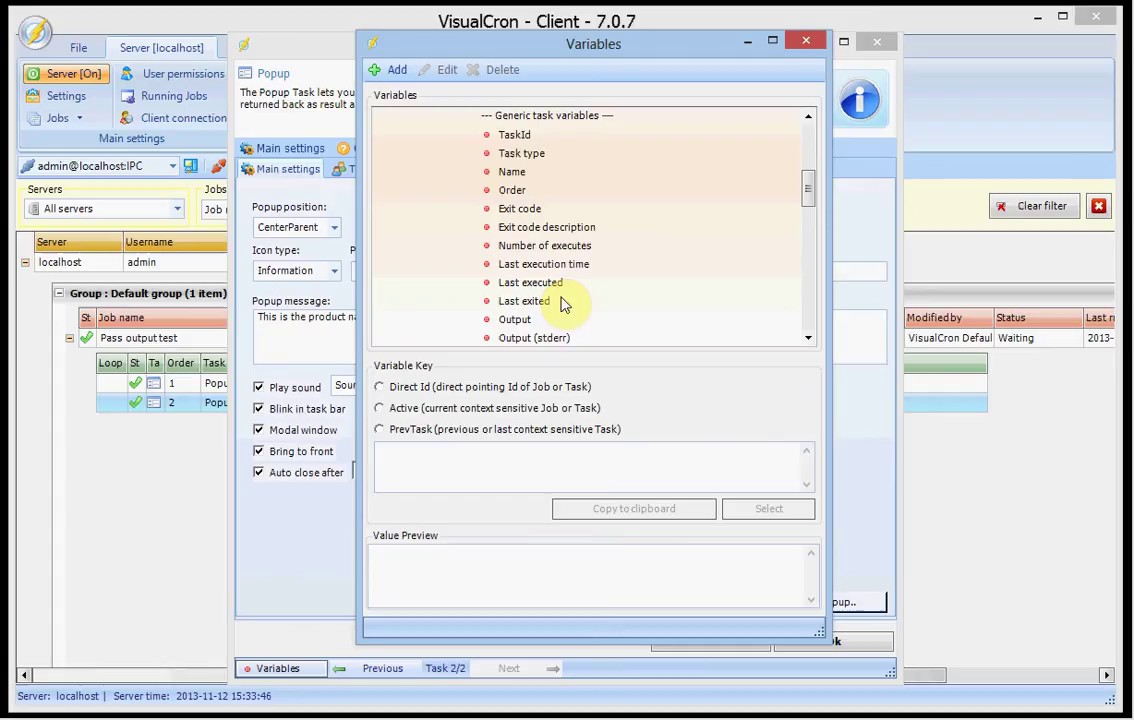
scroll(535, 305, "up", 1)
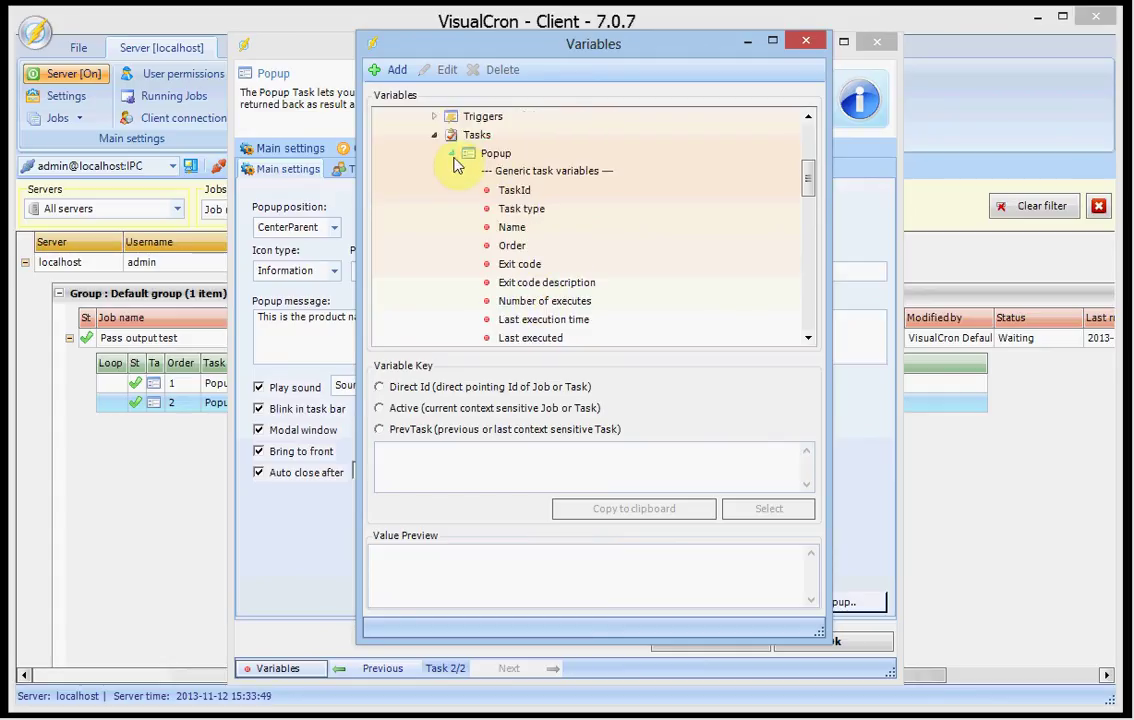
scroll(505, 200, "down", 1)
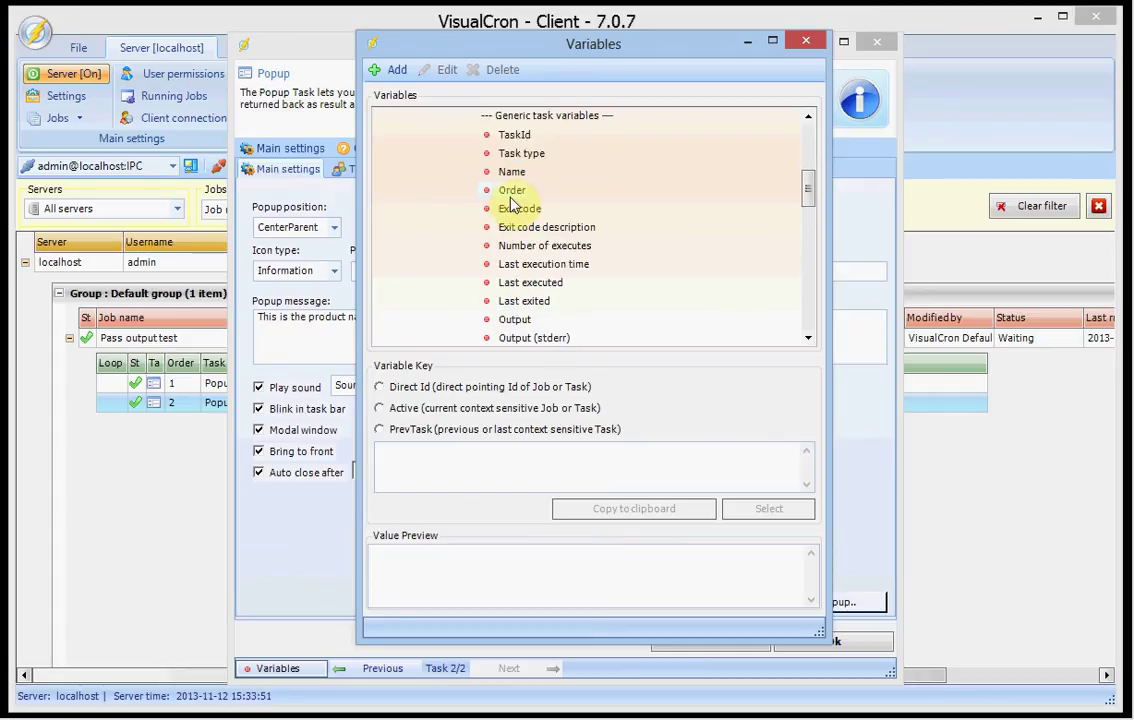
left_click(511, 171)
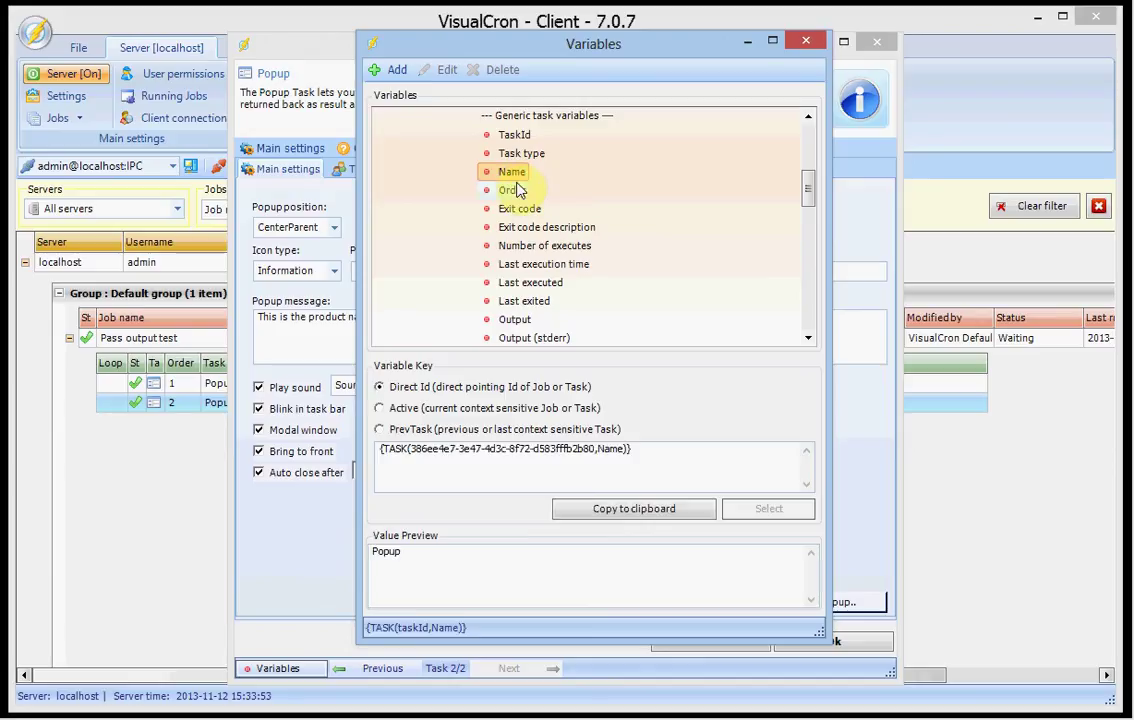
Preview the Order, Last execution time, Number of executes and Output variables of the first Popup task
left_click(514, 191)
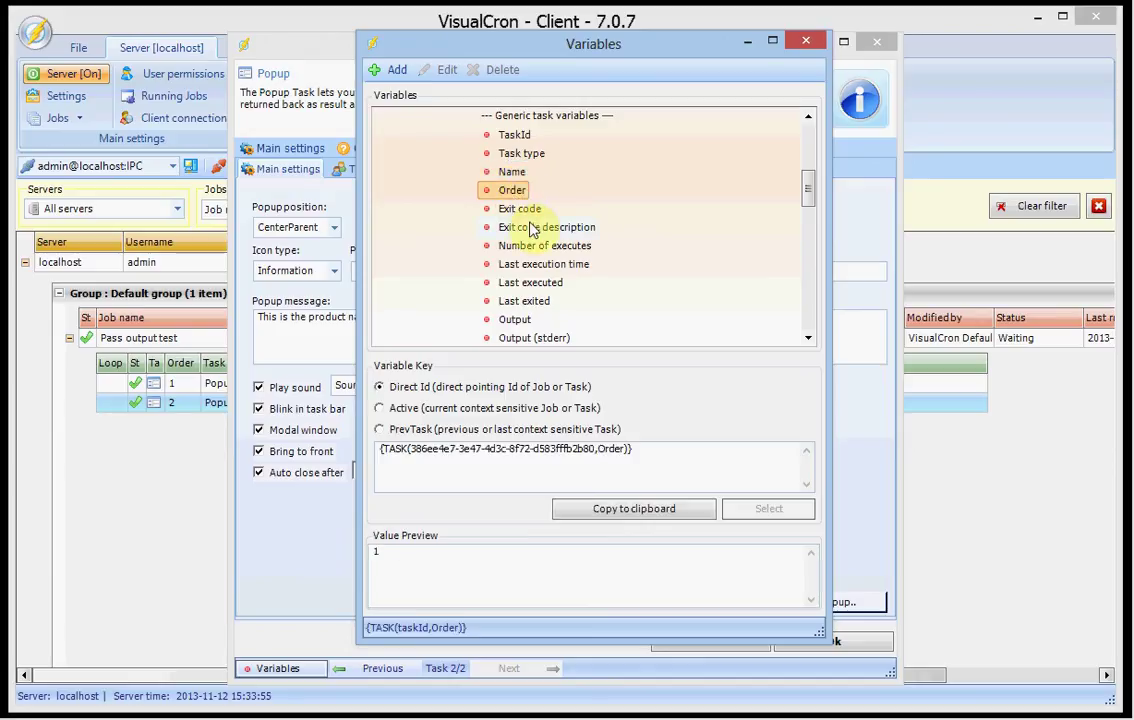
left_click(525, 264)
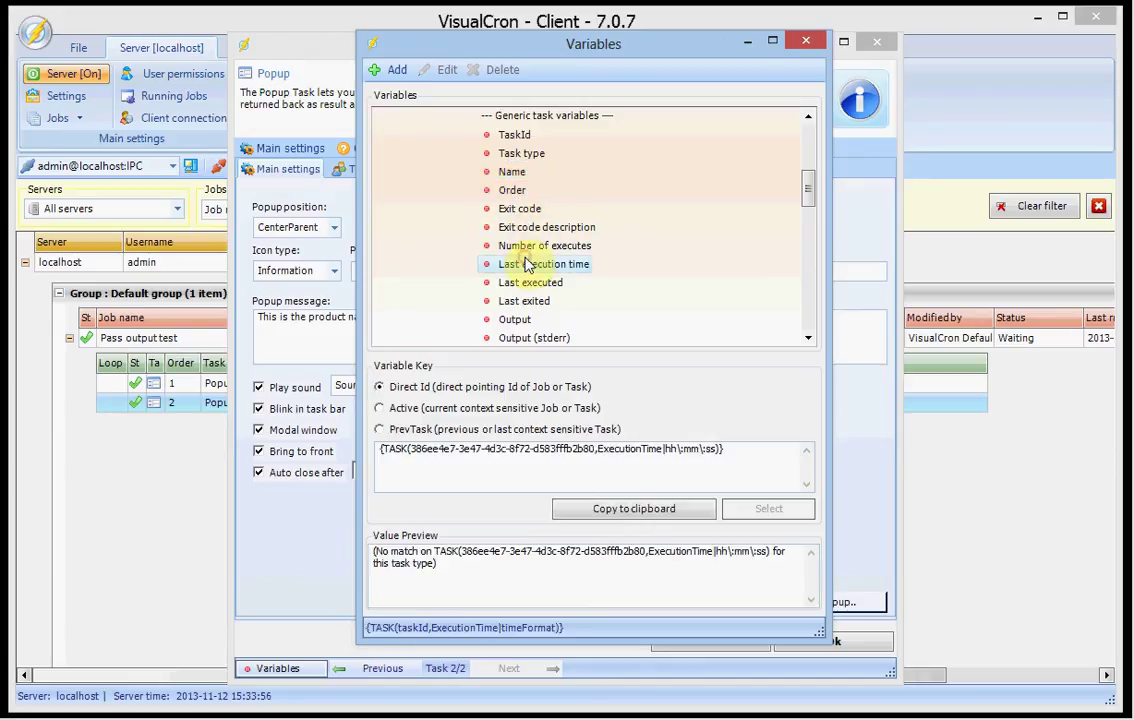
left_click(523, 248)
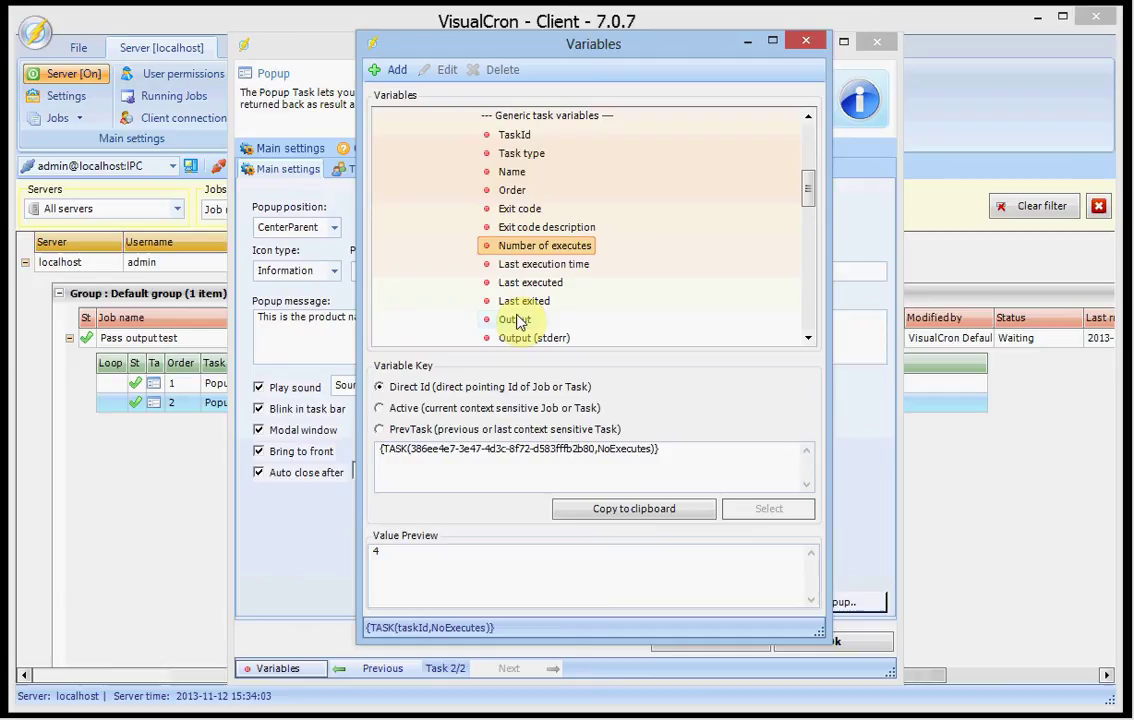
scroll(519, 322, "down", 1)
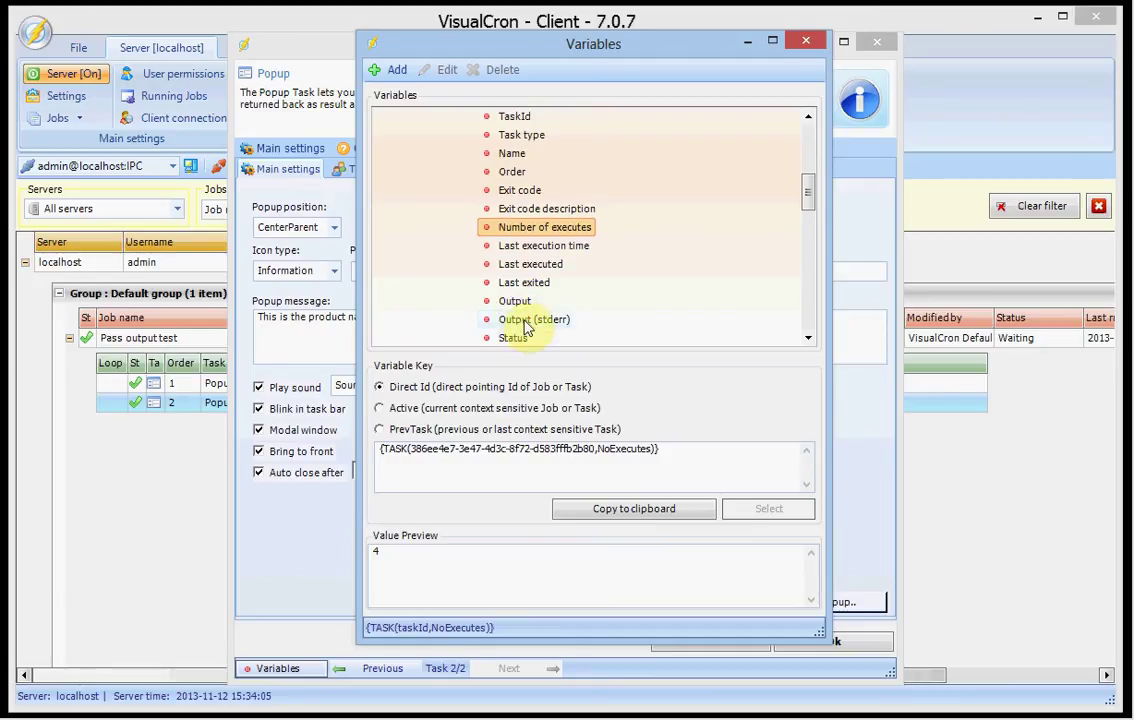
left_click(516, 302)
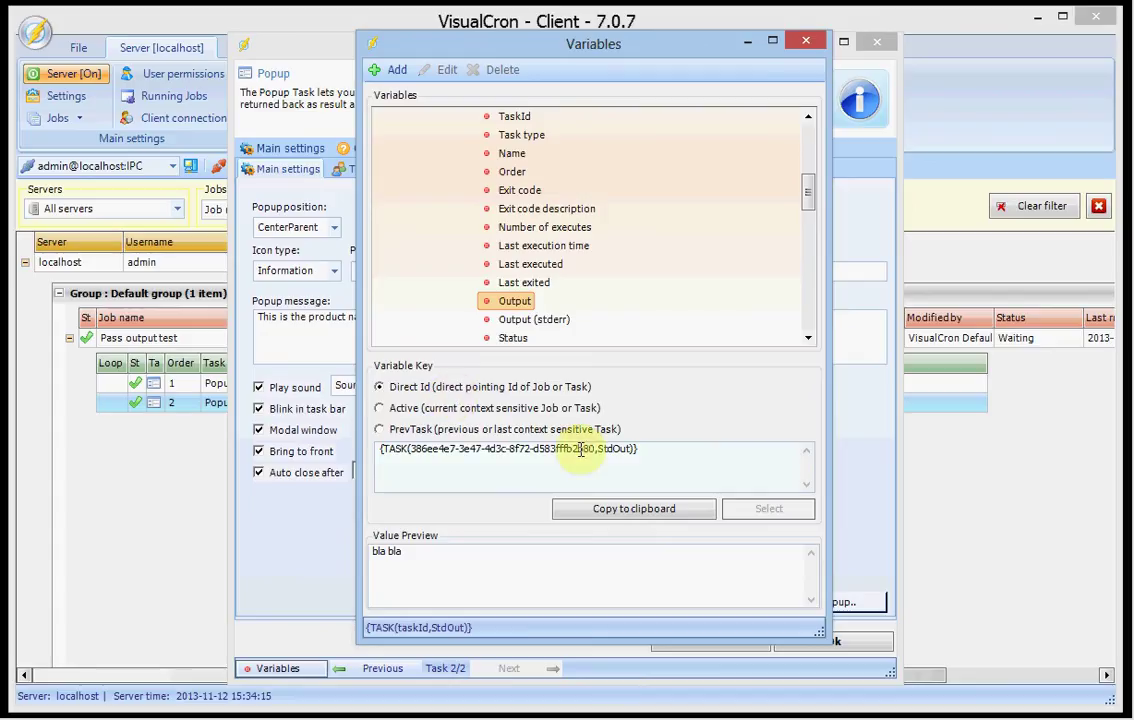
Compare the Direct Id, Active and PrevTask forms of the Output variable's key and its value preview, finishing on PrevTask
left_click_drag(596, 449, 410, 447)
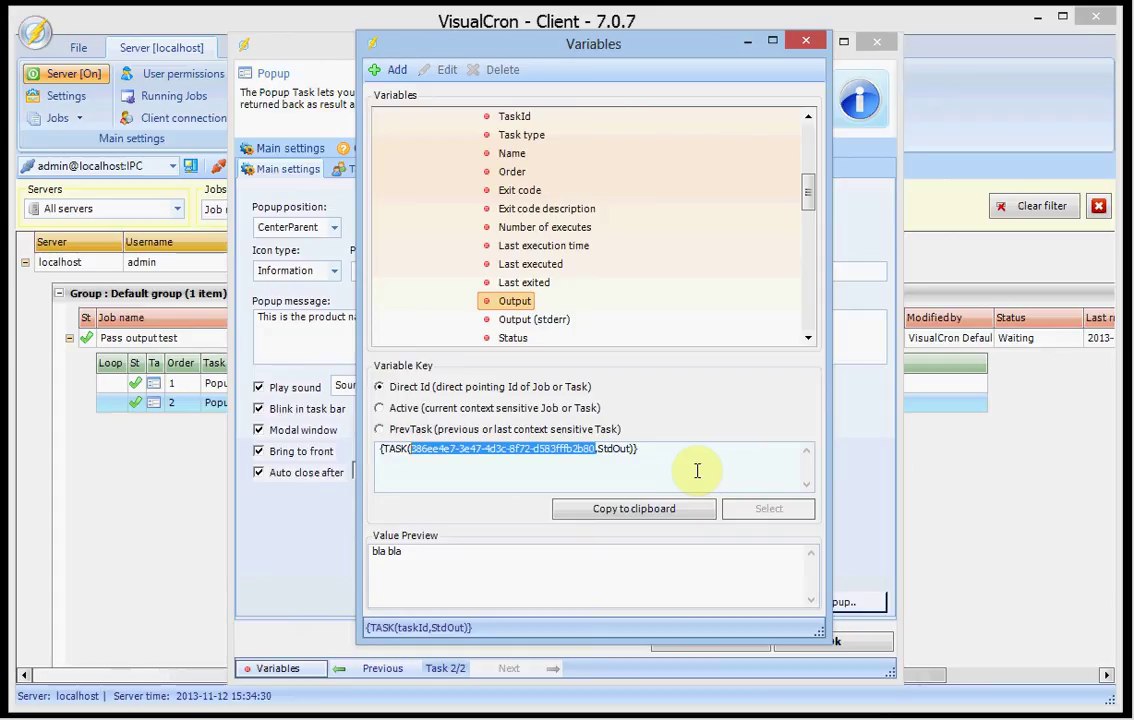
left_click(517, 408)
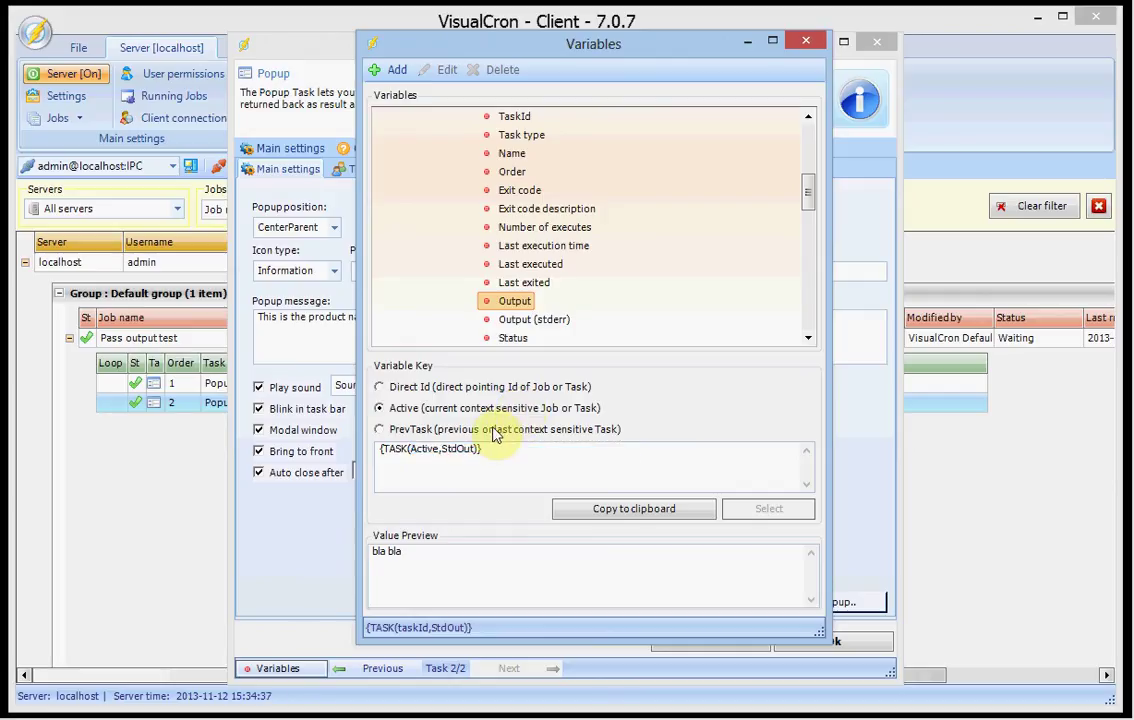
left_click(495, 432)
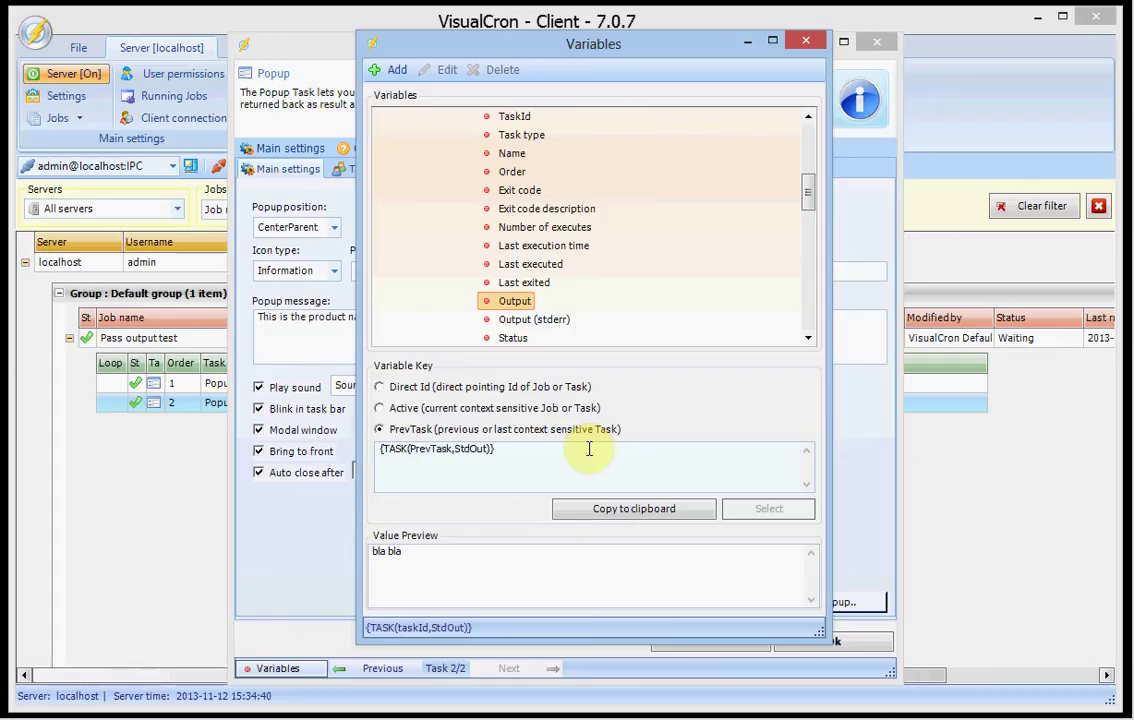
left_click(514, 407)
left_click(489, 430)
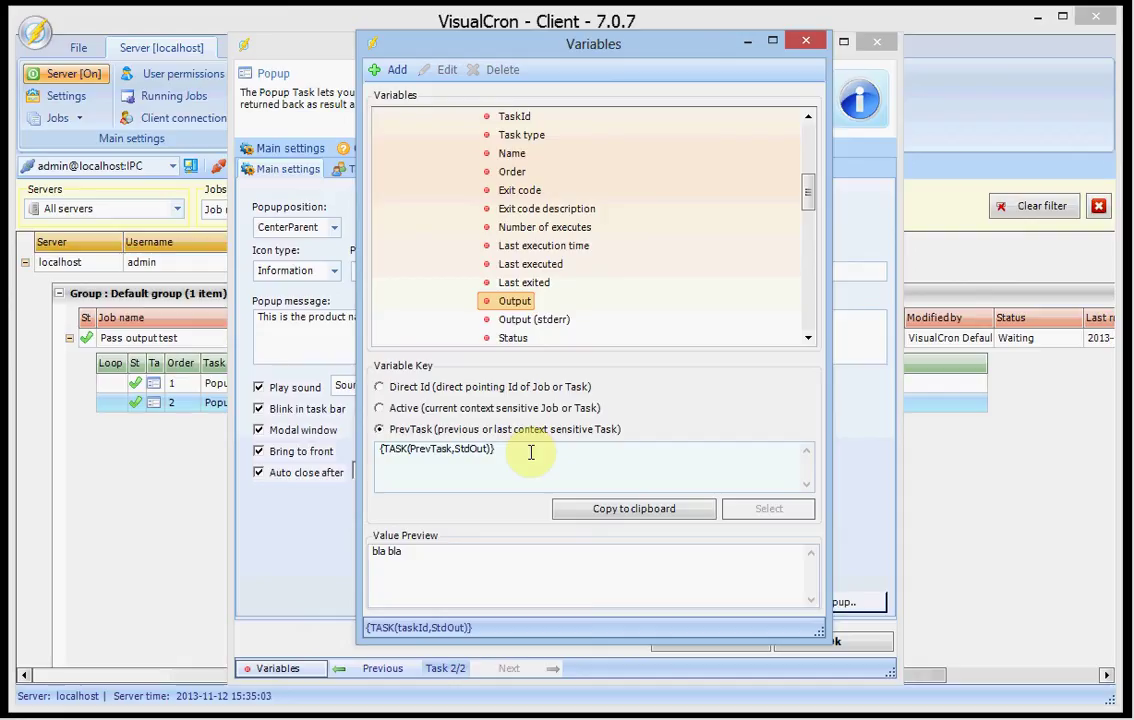
left_click(577, 412)
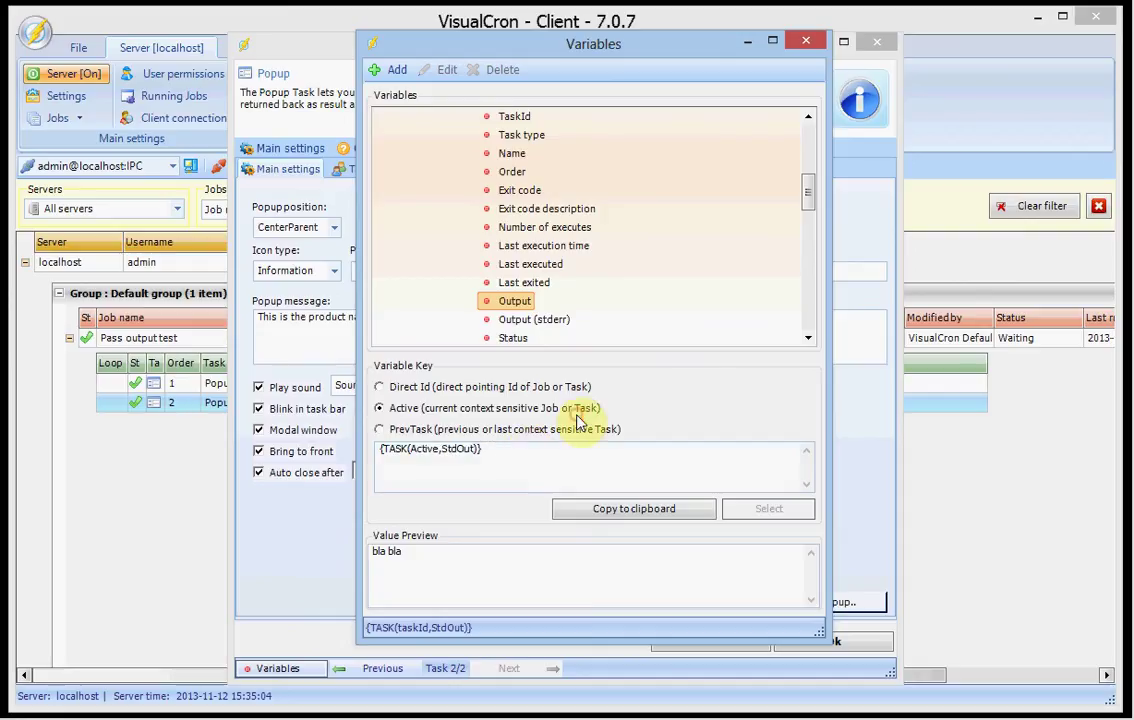
left_click(472, 429)
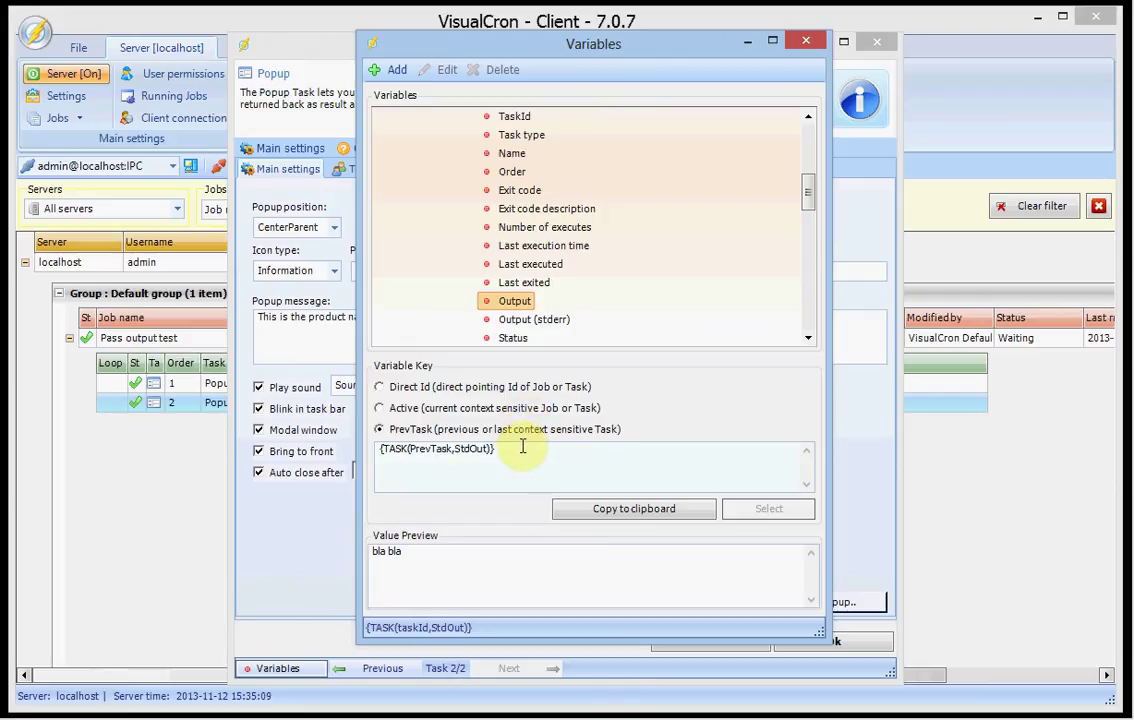
left_click(466, 408)
left_click(463, 429)
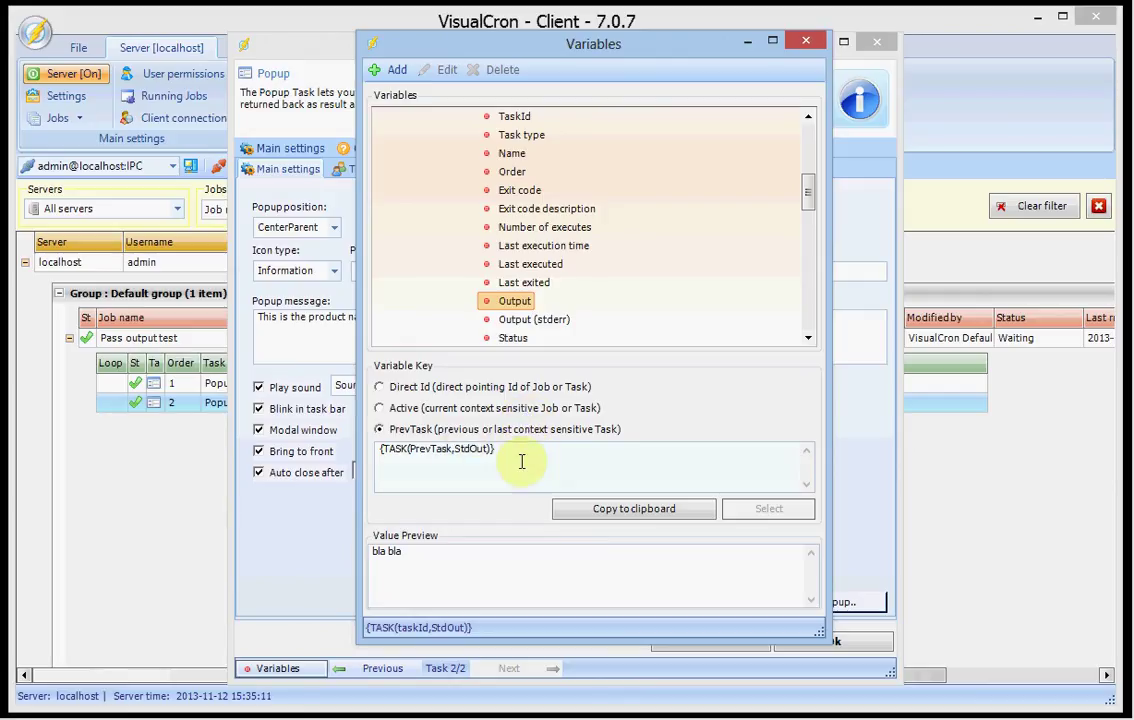
left_click_drag(418, 557, 372, 550)
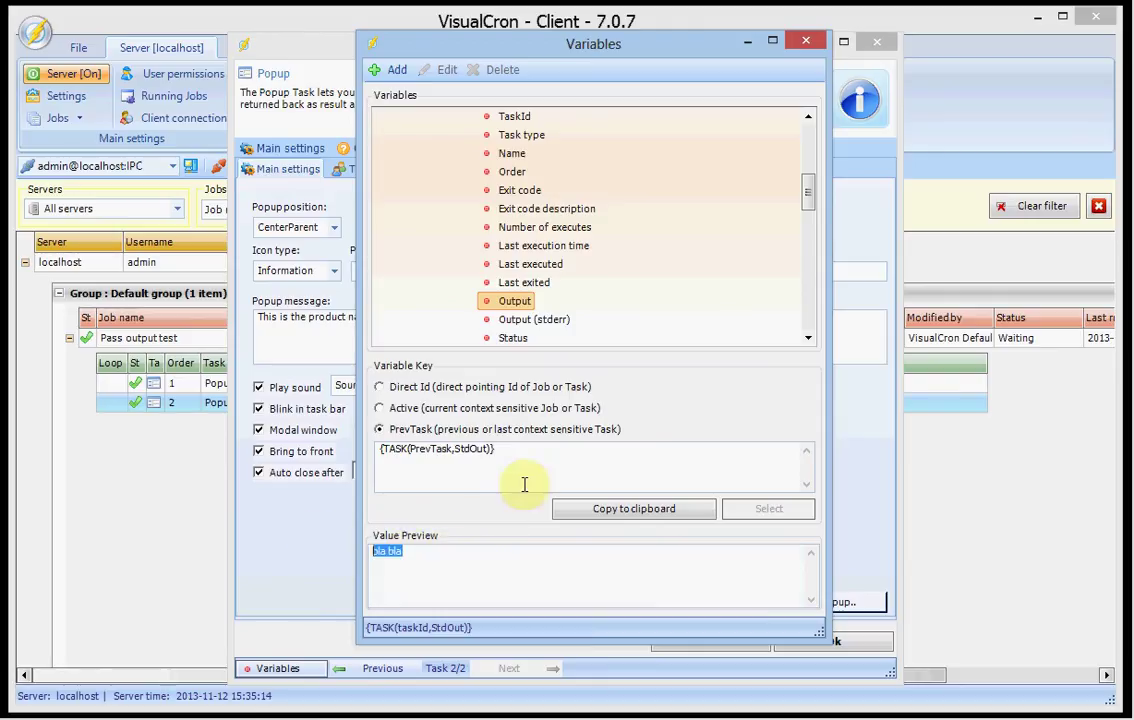
Copy the variable key {TASK(PrevTask,StdOut)} to the clipboard and close the variables browser
double_click(531, 451)
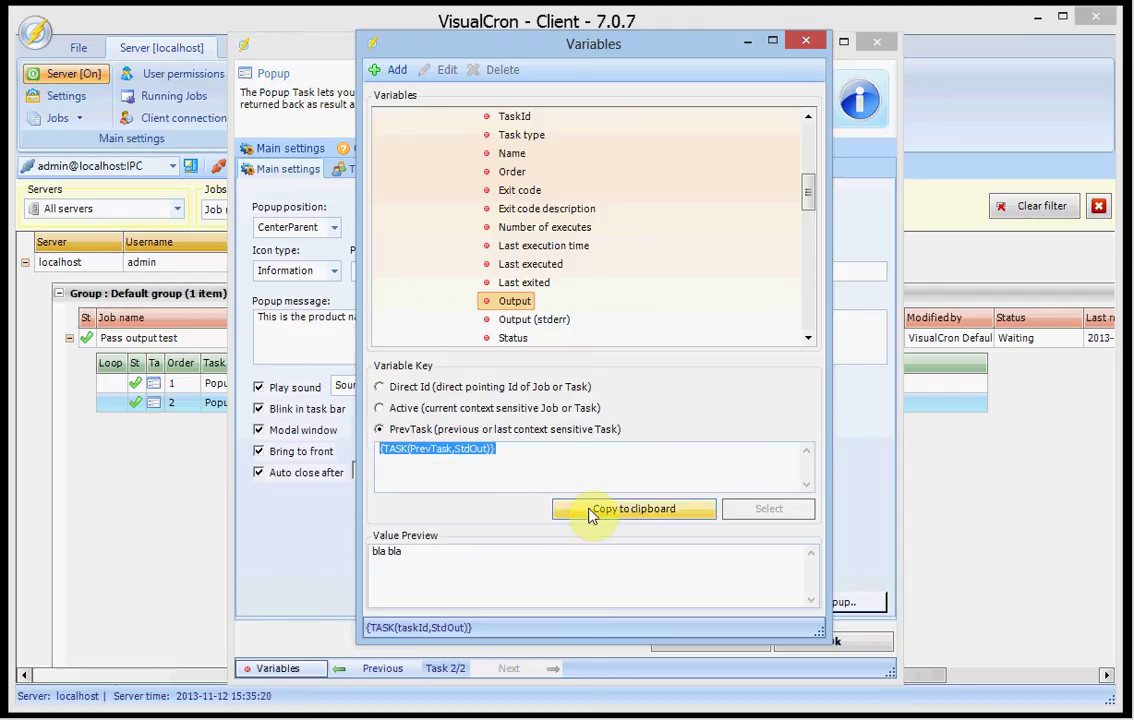
left_click(577, 463)
double_click(570, 455)
key("ctrl+c")
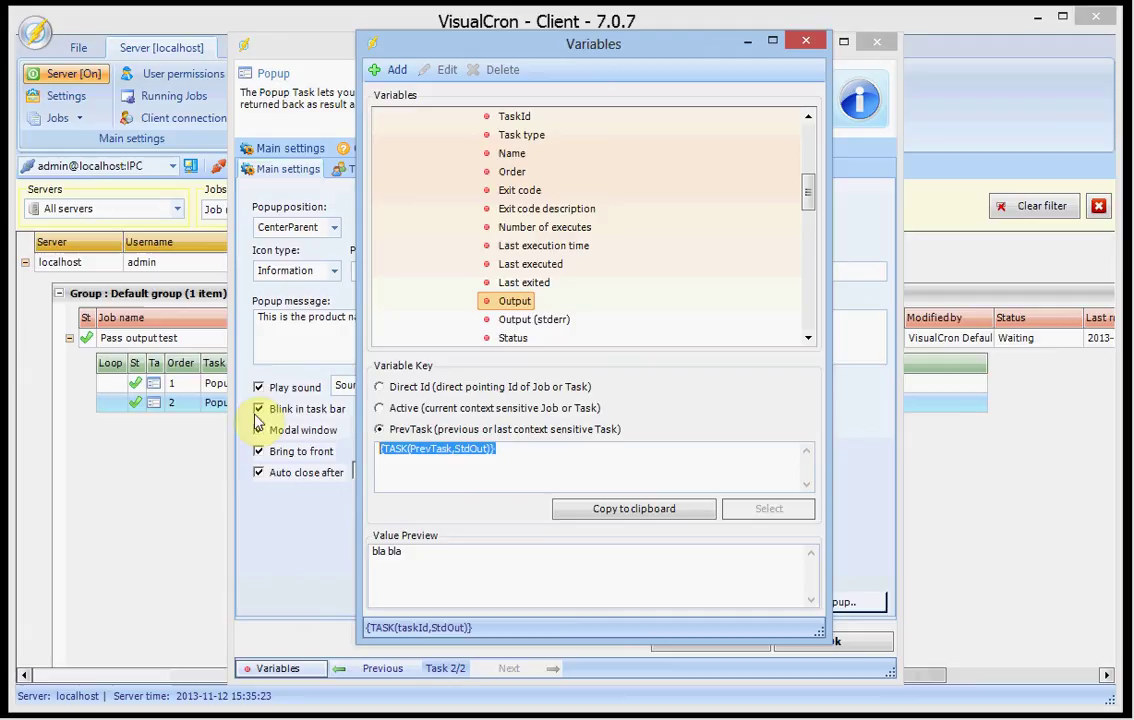
left_click(805, 41)
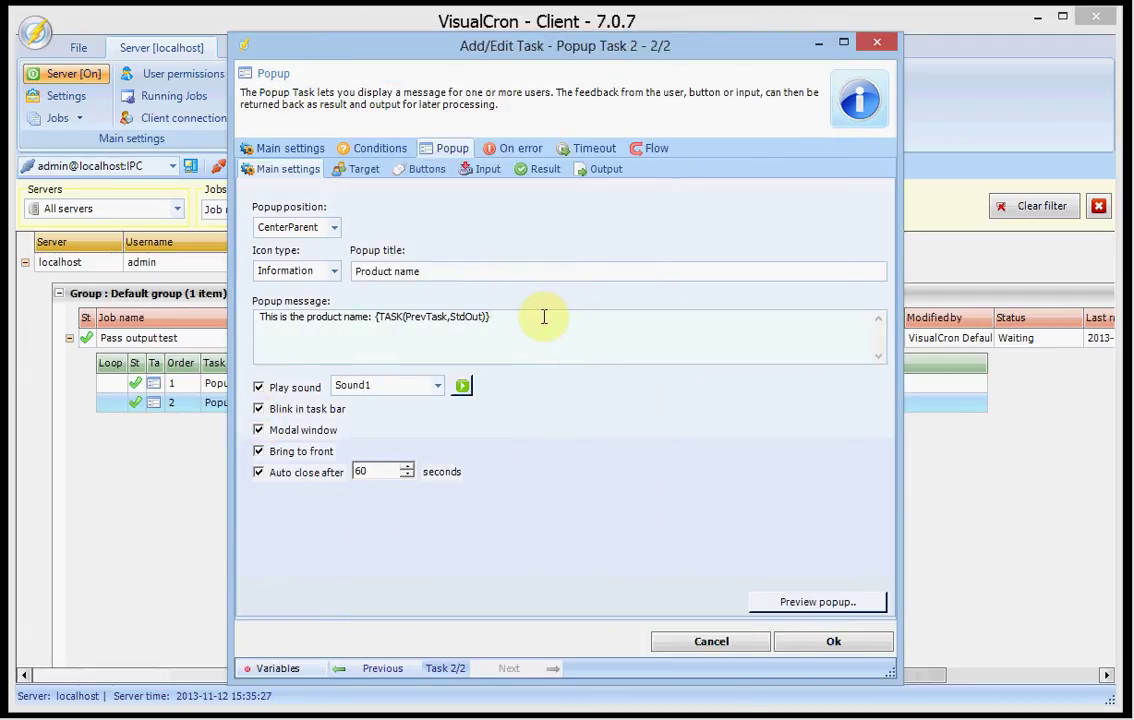
Paste the copied variable at the end of Popup Task 2's popup message and delete that duplicate again
key("ctrl+v")
left_click_drag(633, 316, 491, 318)
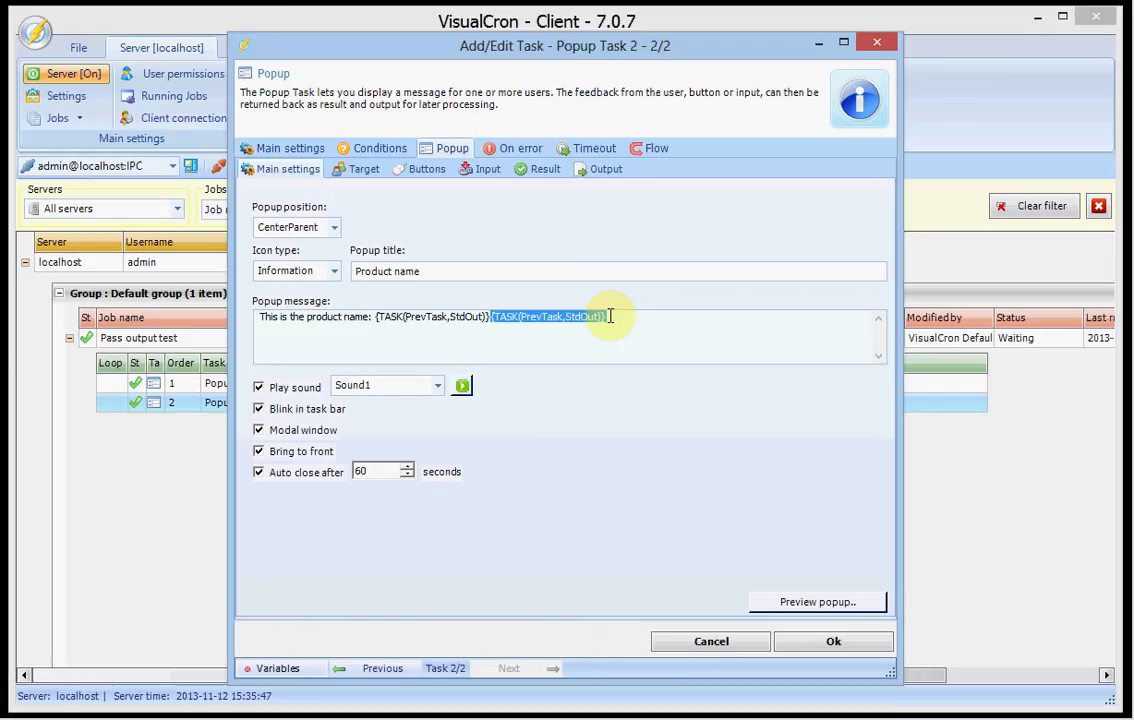
key("Delete")
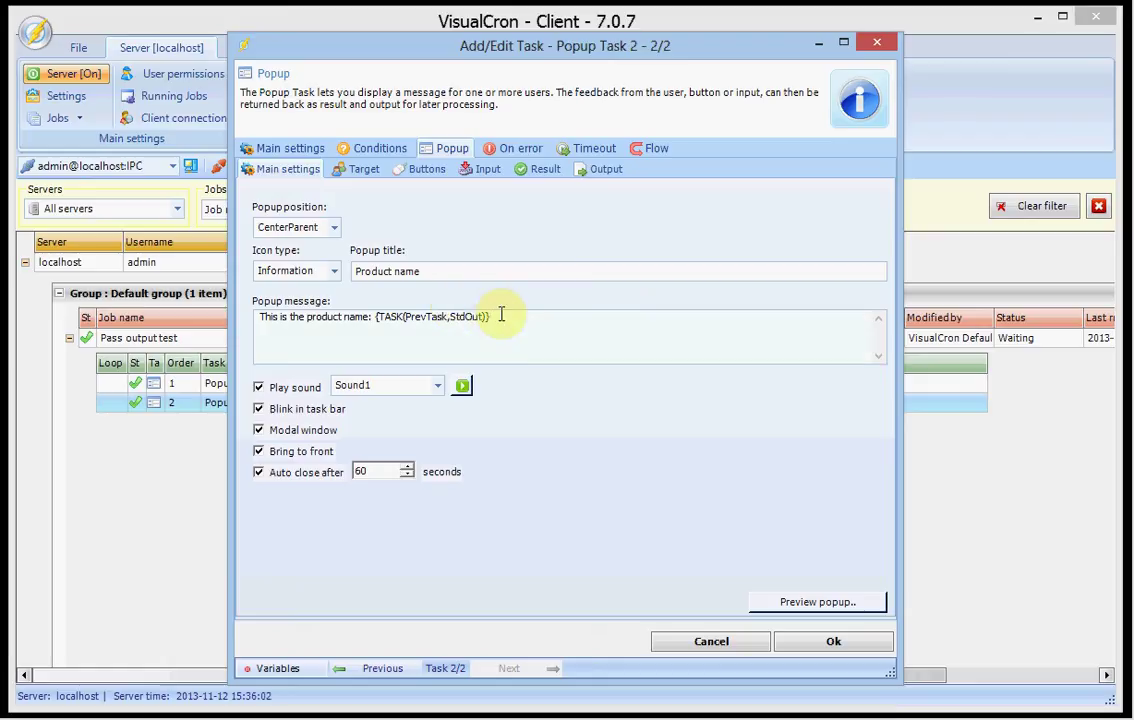
Save Popup Task 2 and run the Pass output test job
left_click(835, 648)
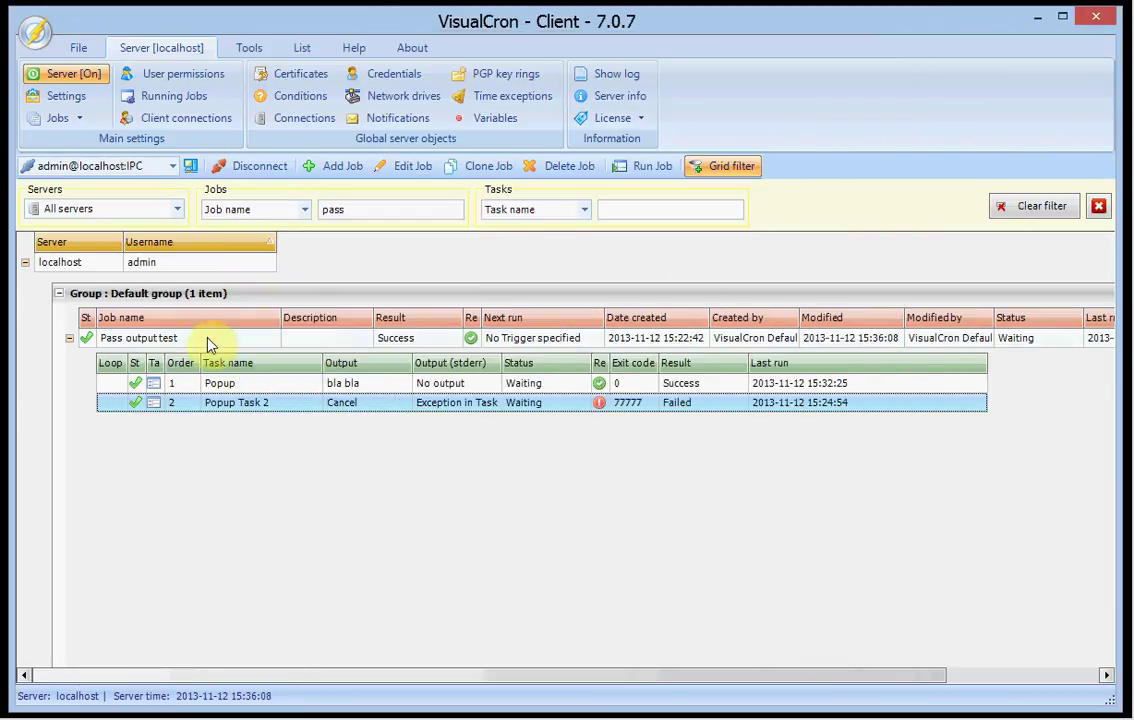
left_click(650, 168)
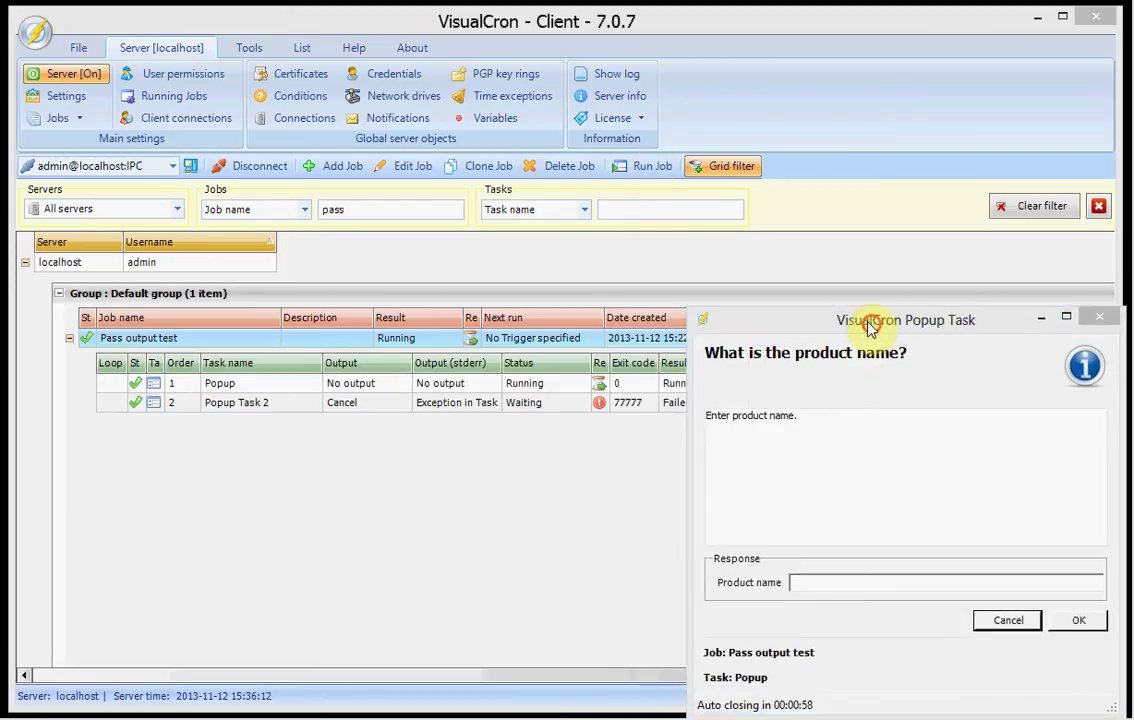
Answer the first popup by submitting "VisualCron" as the product name
left_click_drag(870, 328, 394, 144)
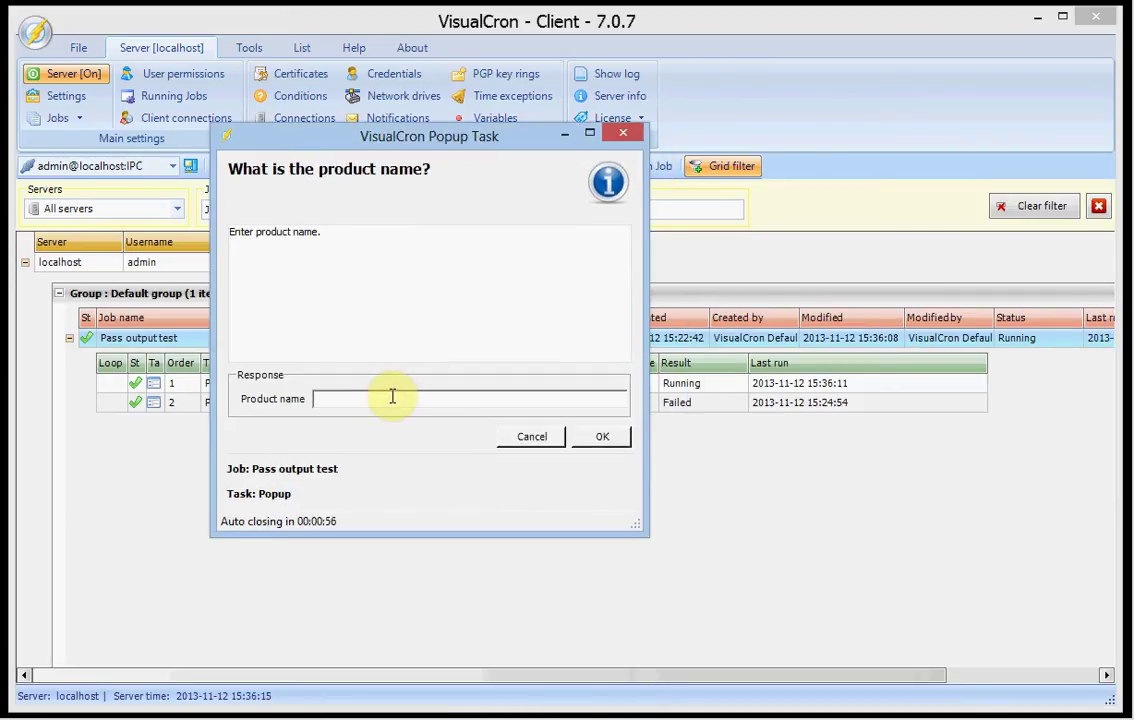
type("Visual")
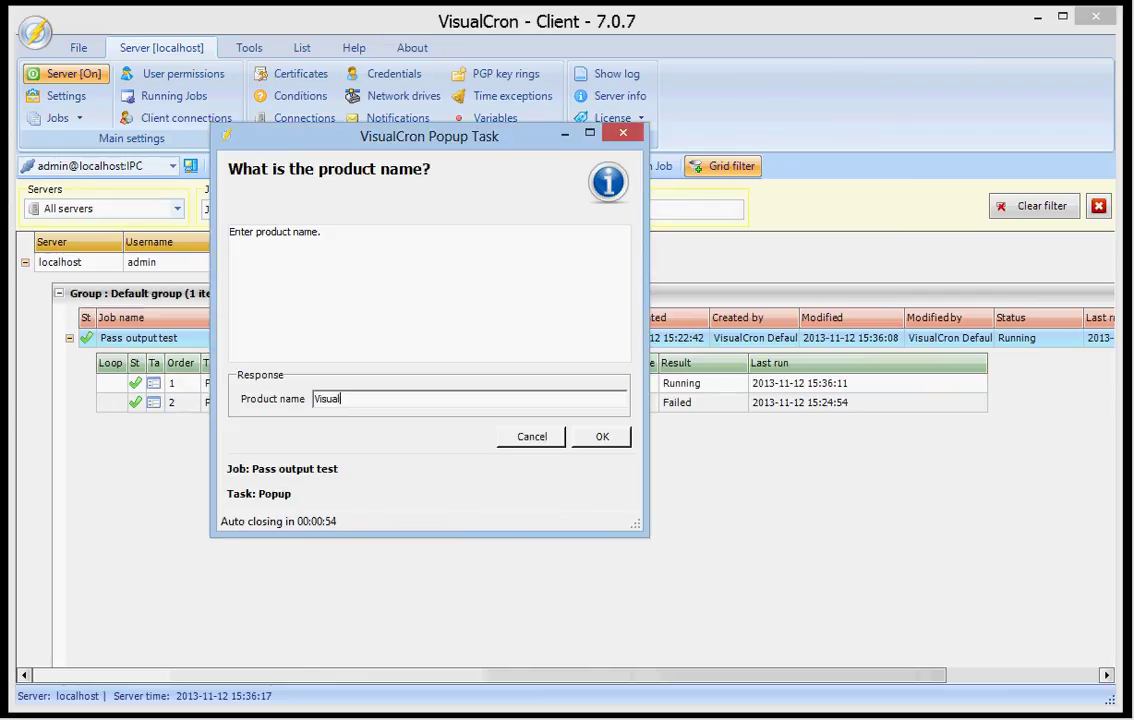
type("Cron")
left_click(596, 441)
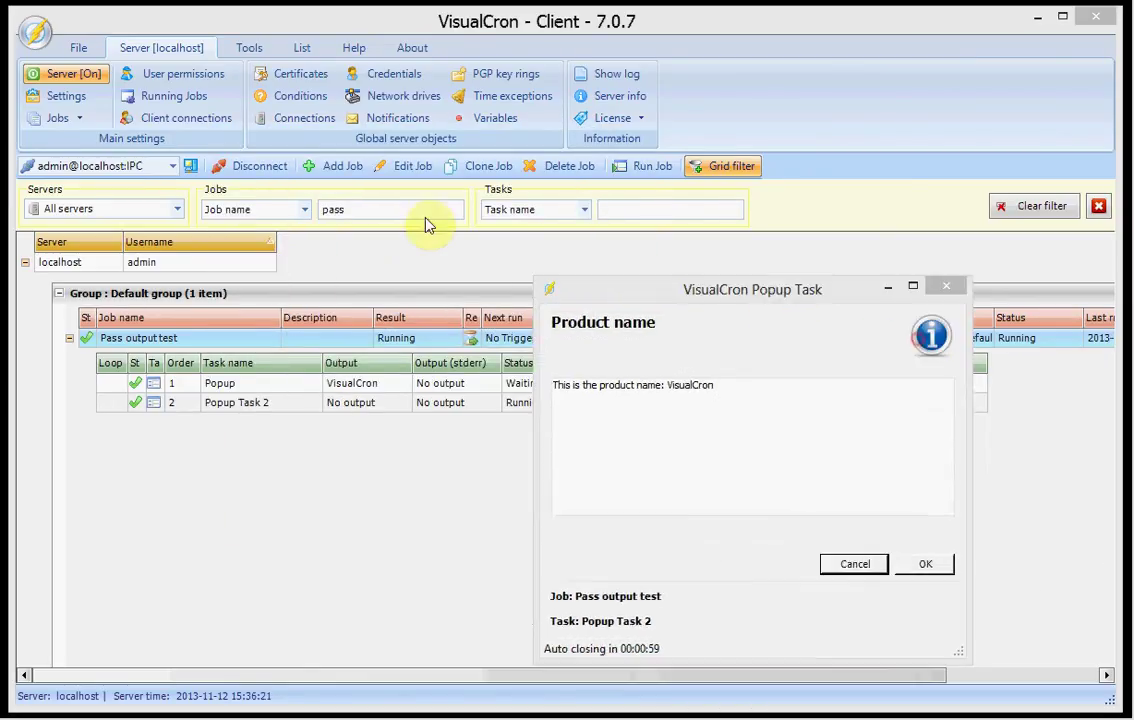
Check the product name message in the second popup against the first task's output, and accept the popup with OK
left_click_drag(760, 289, 405, 210)
left_click(387, 301)
triple_click(382, 333)
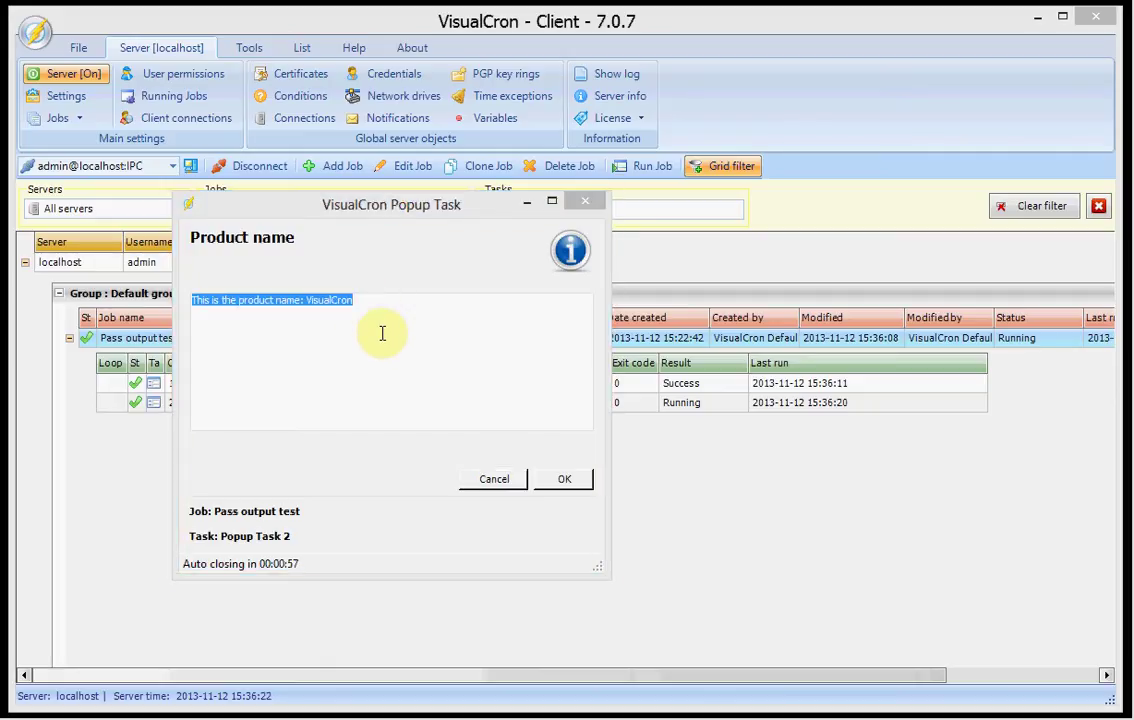
left_click(358, 300)
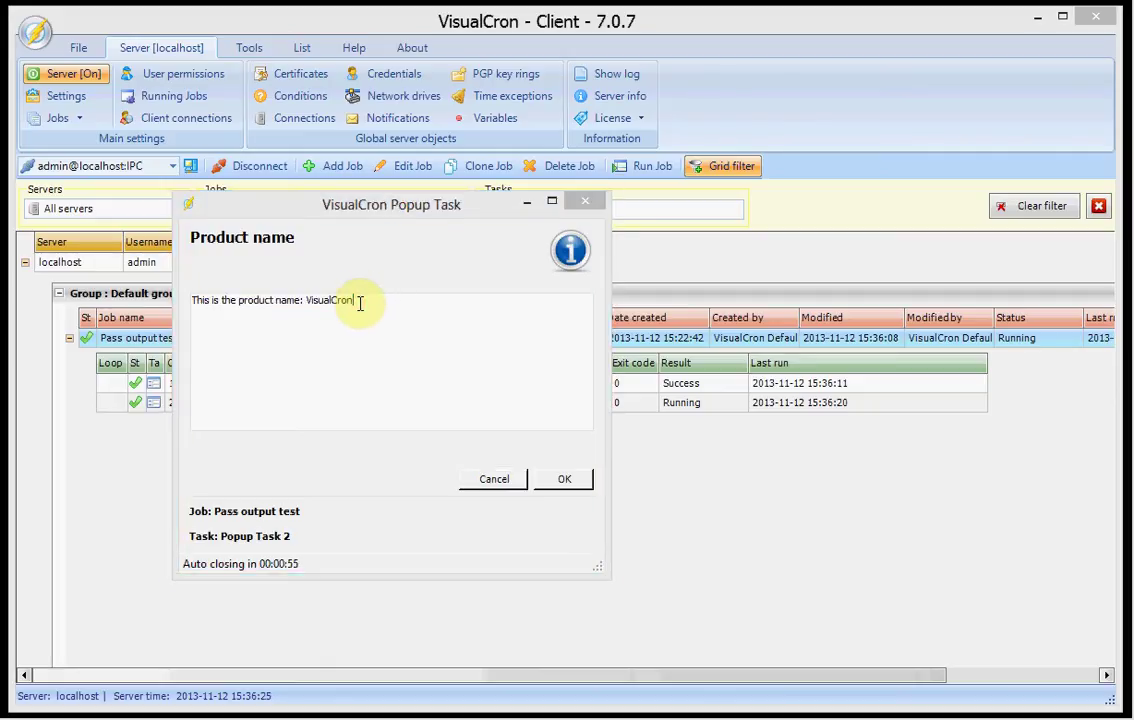
left_click_drag(392, 213, 705, 205)
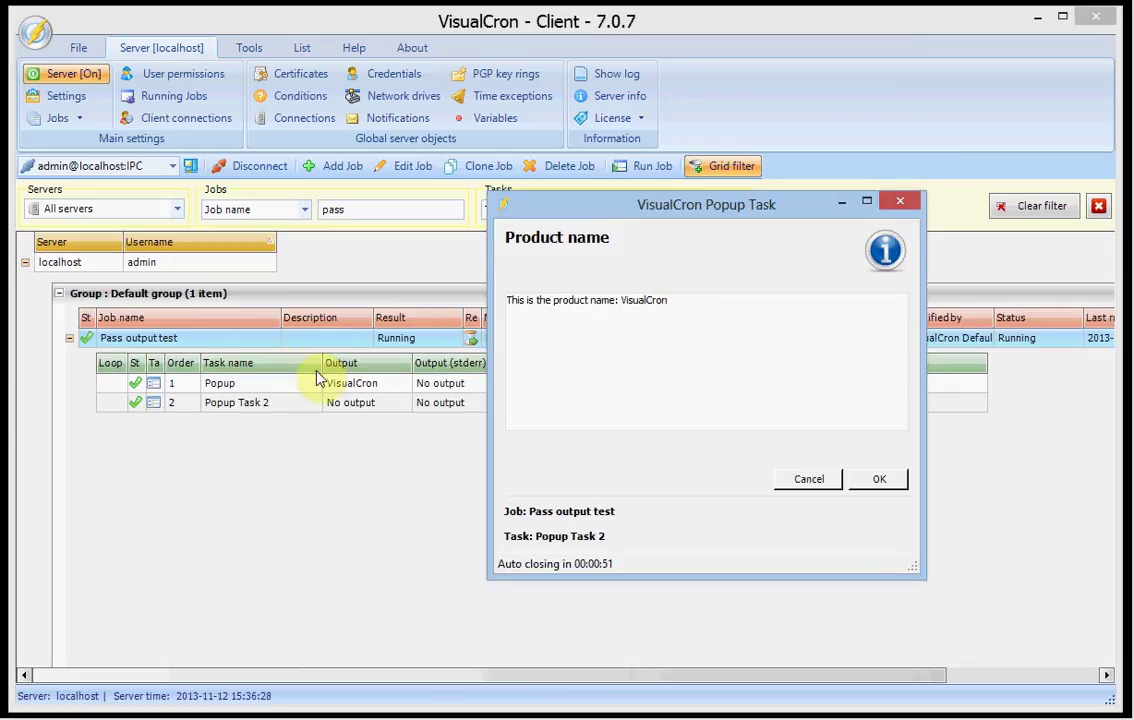
left_click(902, 484)
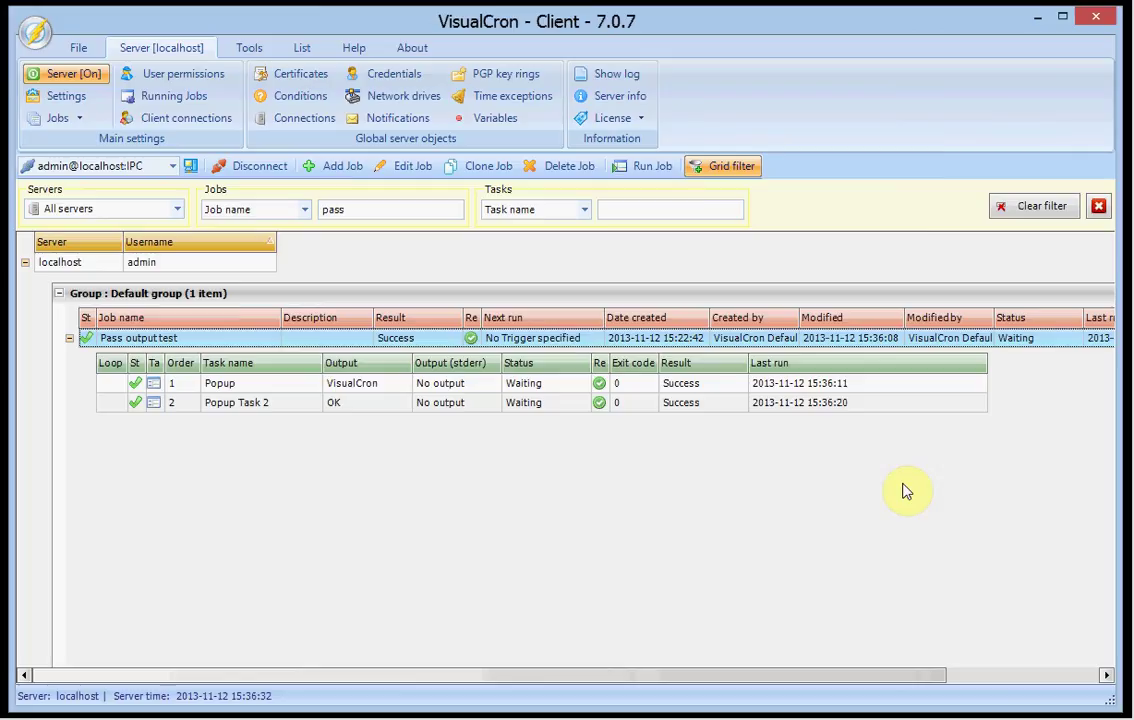
In Popup Task 2's flow settings, set up a new flow with condition On complete, Always that runs the Error notification
left_click(275, 410)
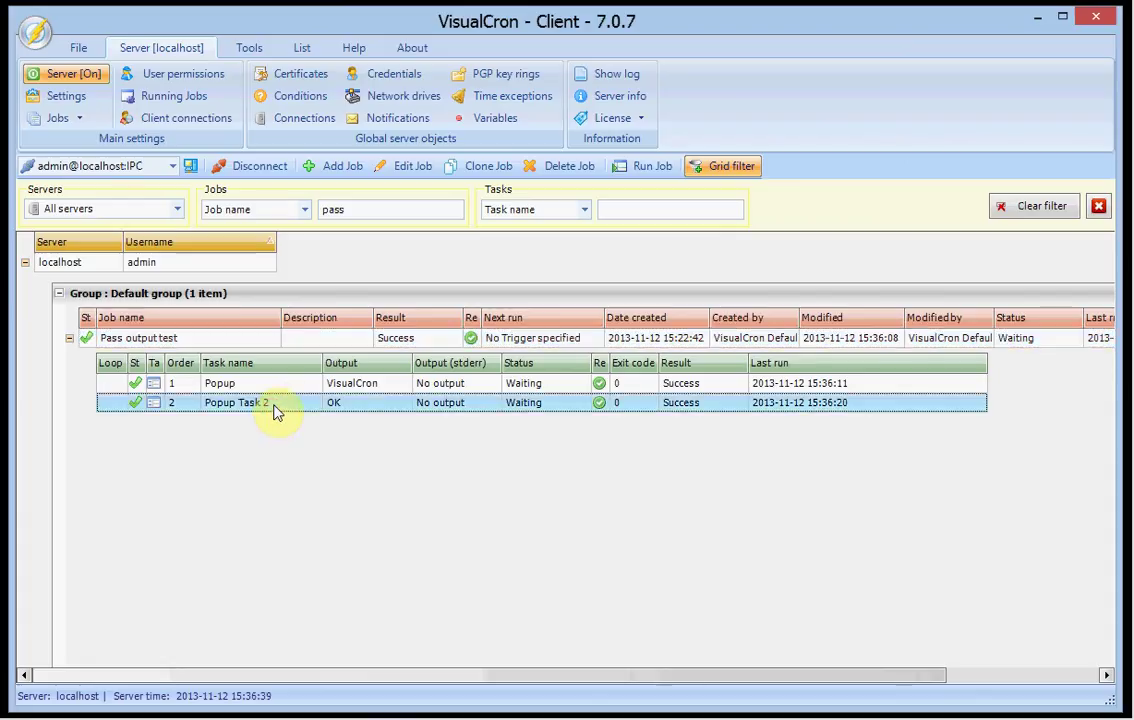
double_click(275, 405)
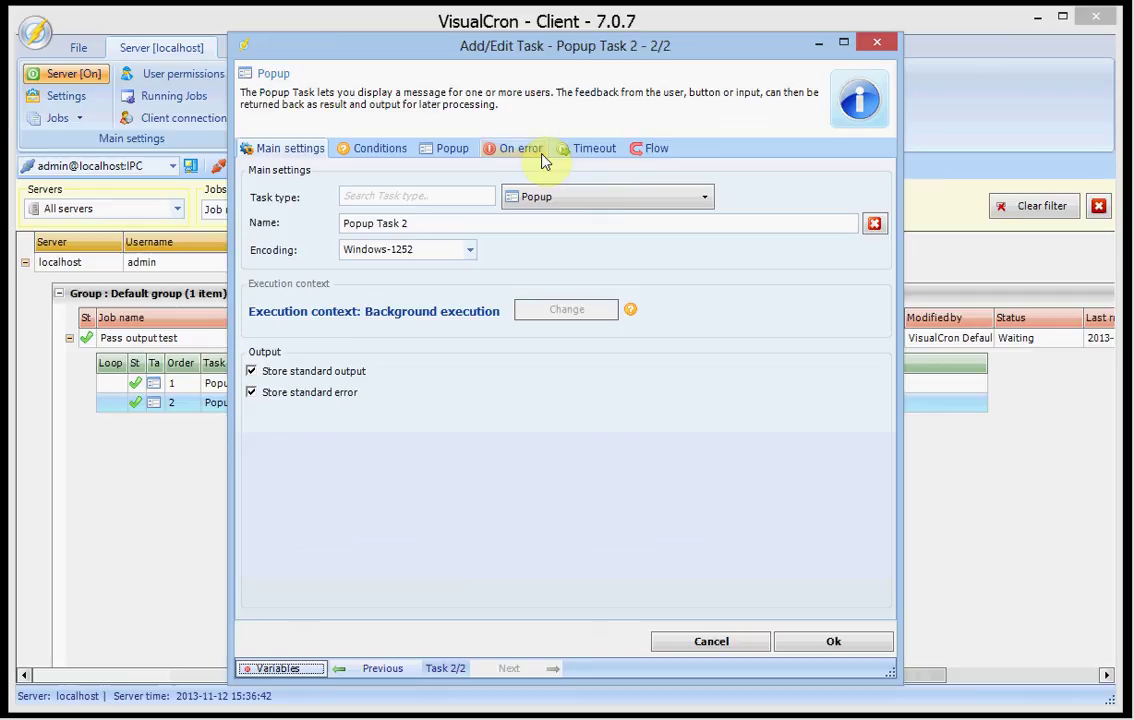
left_click(651, 153)
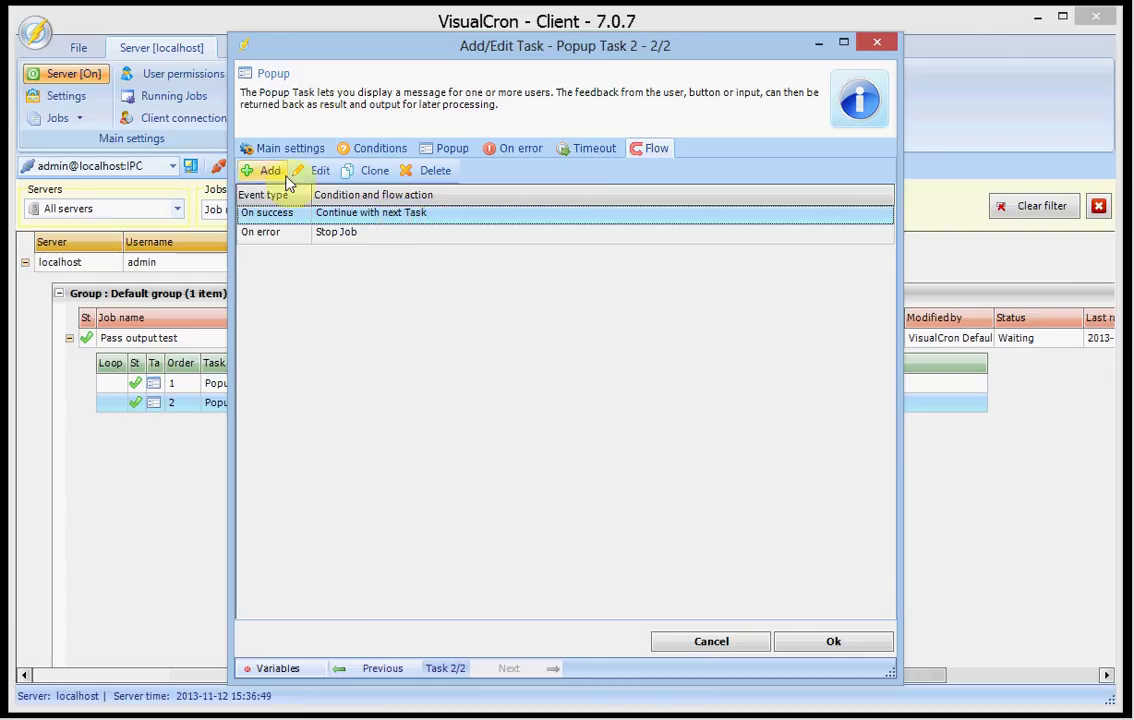
left_click(268, 171)
left_click(438, 150)
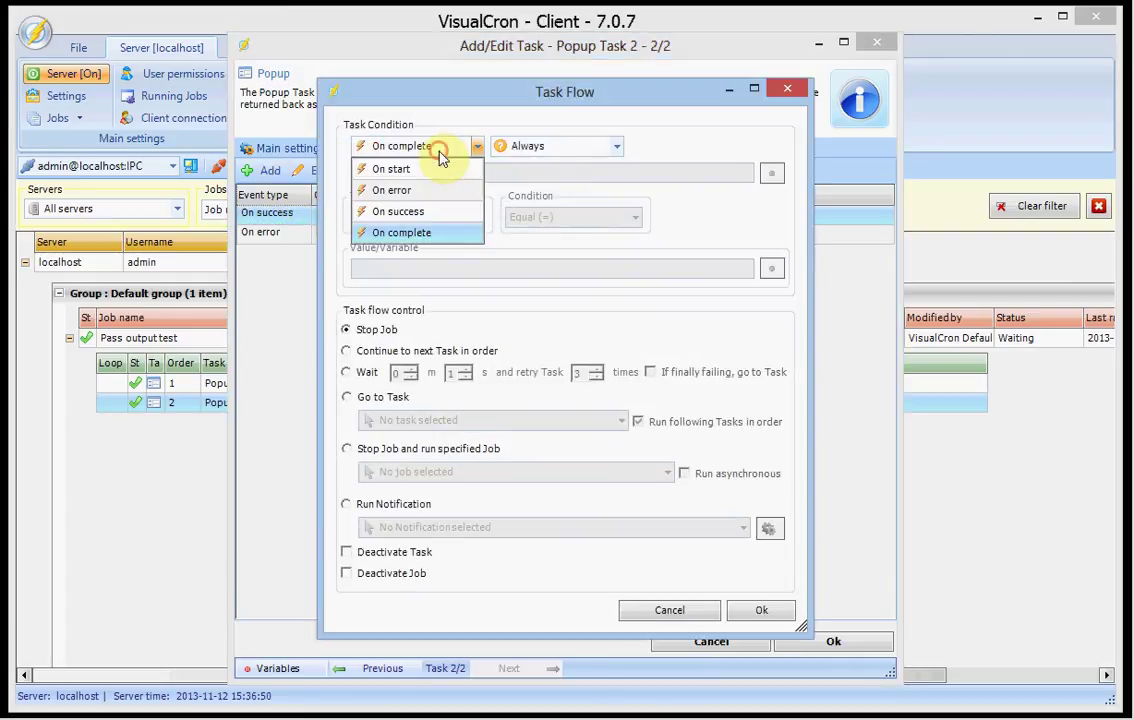
left_click(415, 233)
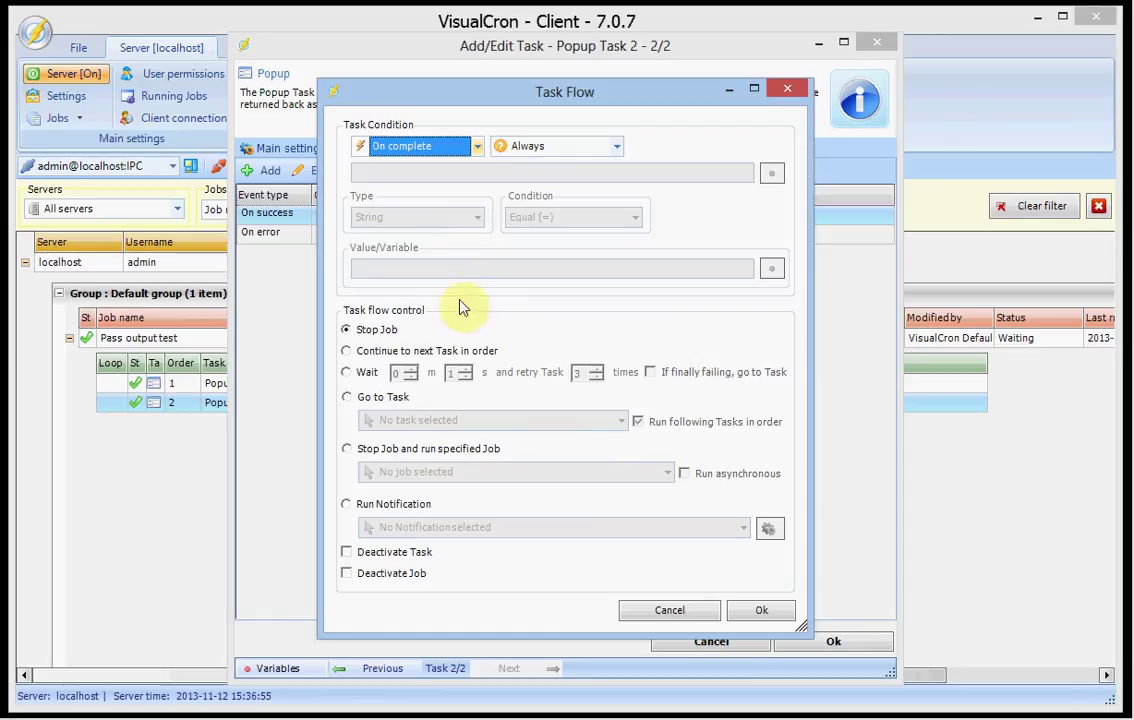
left_click(346, 504)
left_click(560, 527)
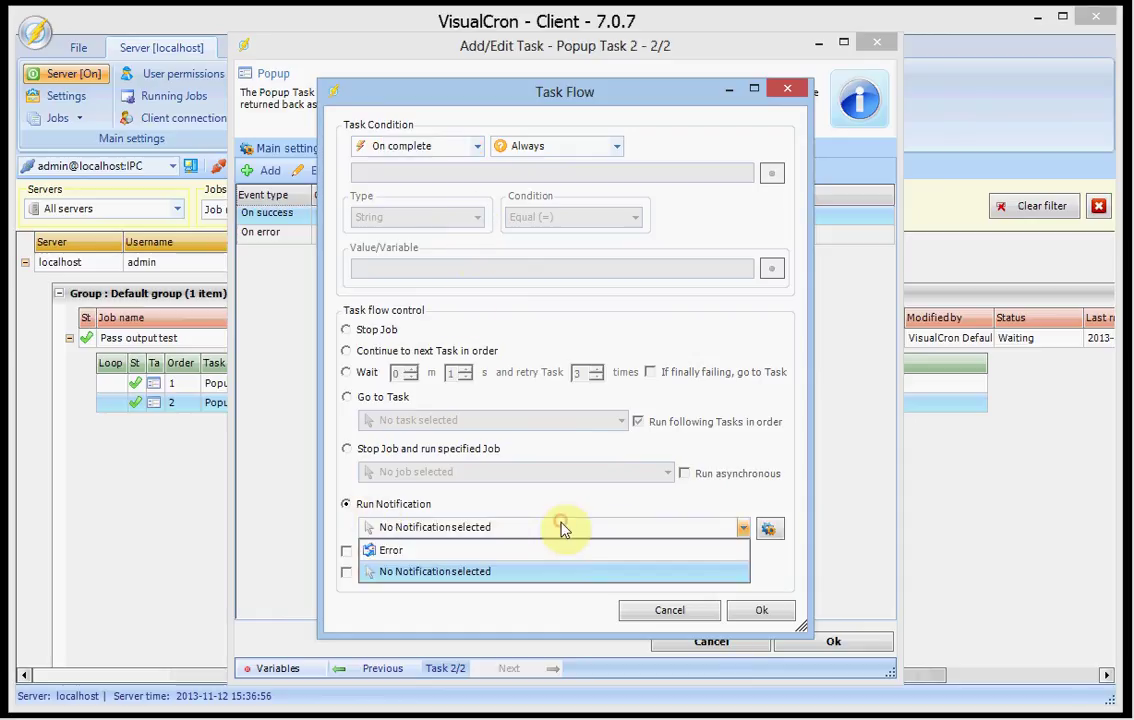
left_click(560, 547)
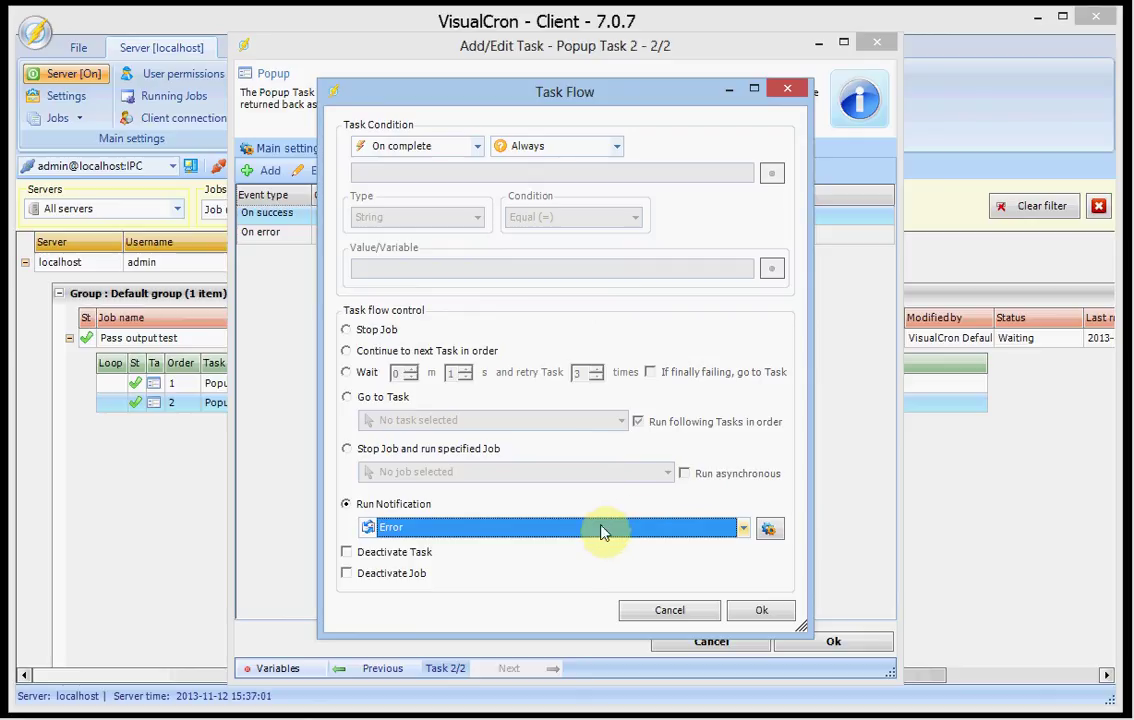
Replace the Error notification's email body text with {TASK(PrevTask,StdOut)} and save the notification
left_click(775, 533)
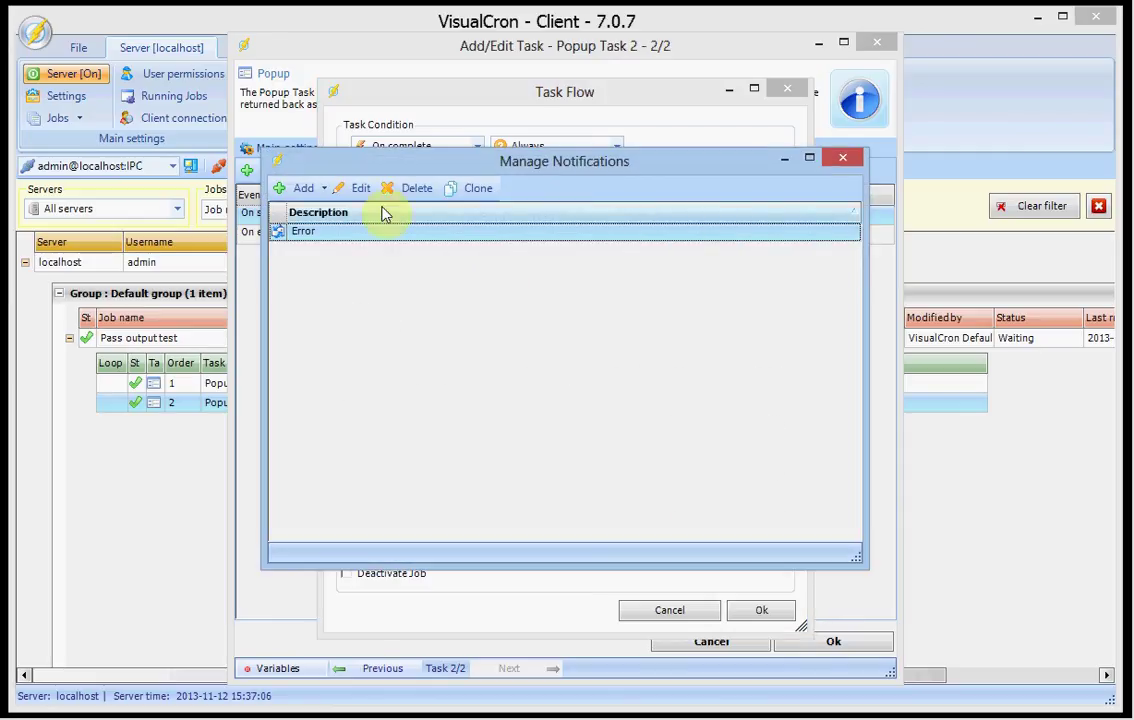
left_click(358, 188)
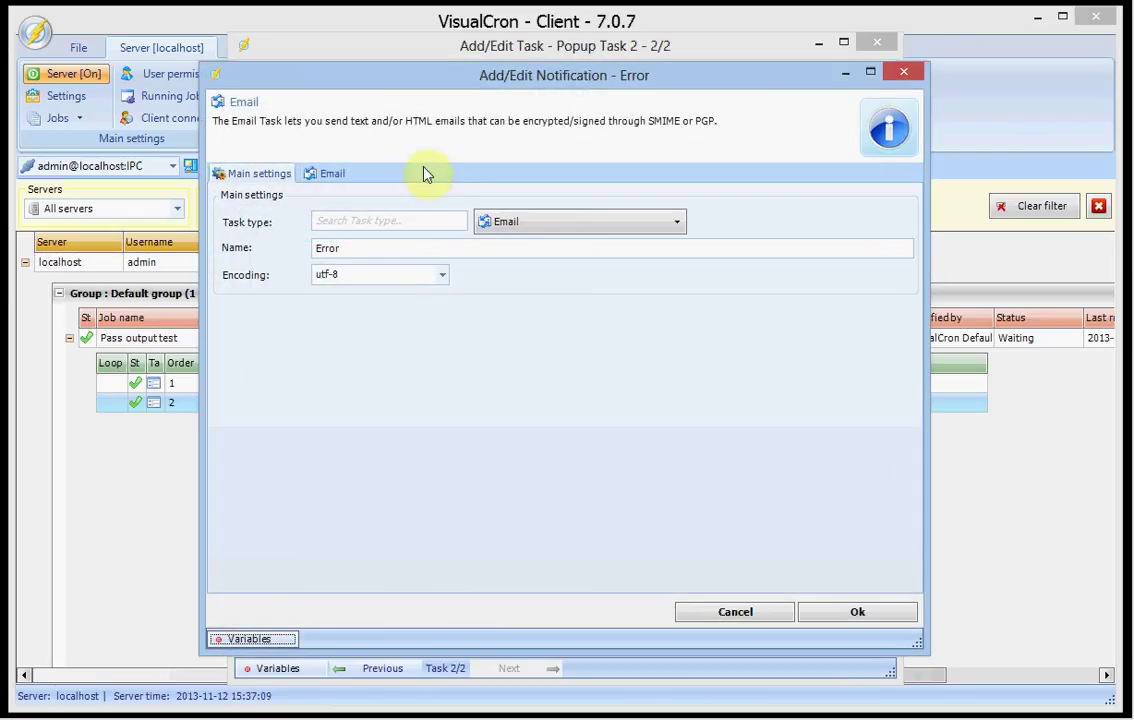
left_click(333, 177)
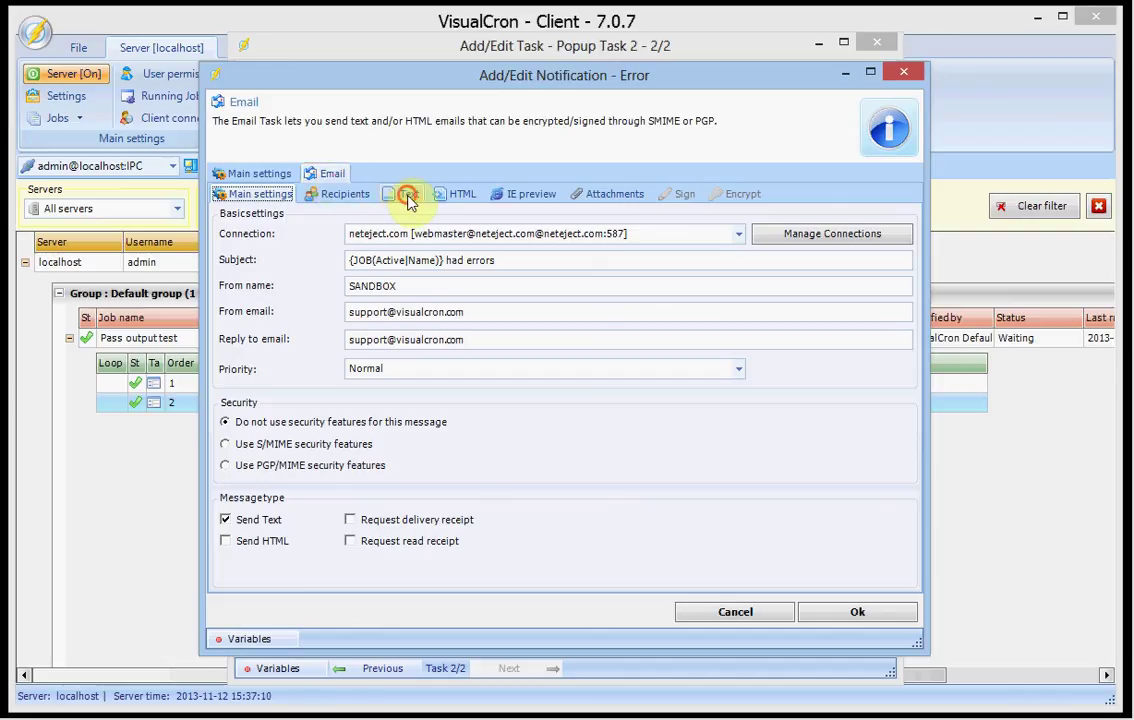
left_click(402, 194)
key("ctrl+a")
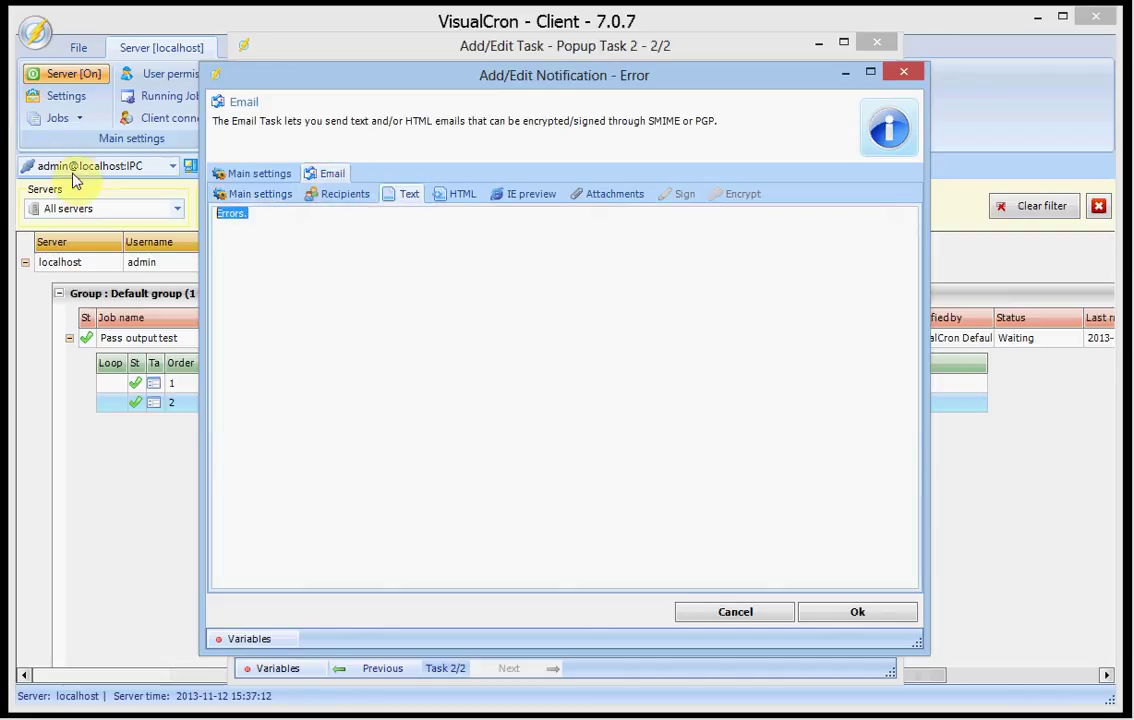
type("{TASK(PrevTask,StdOut)}")
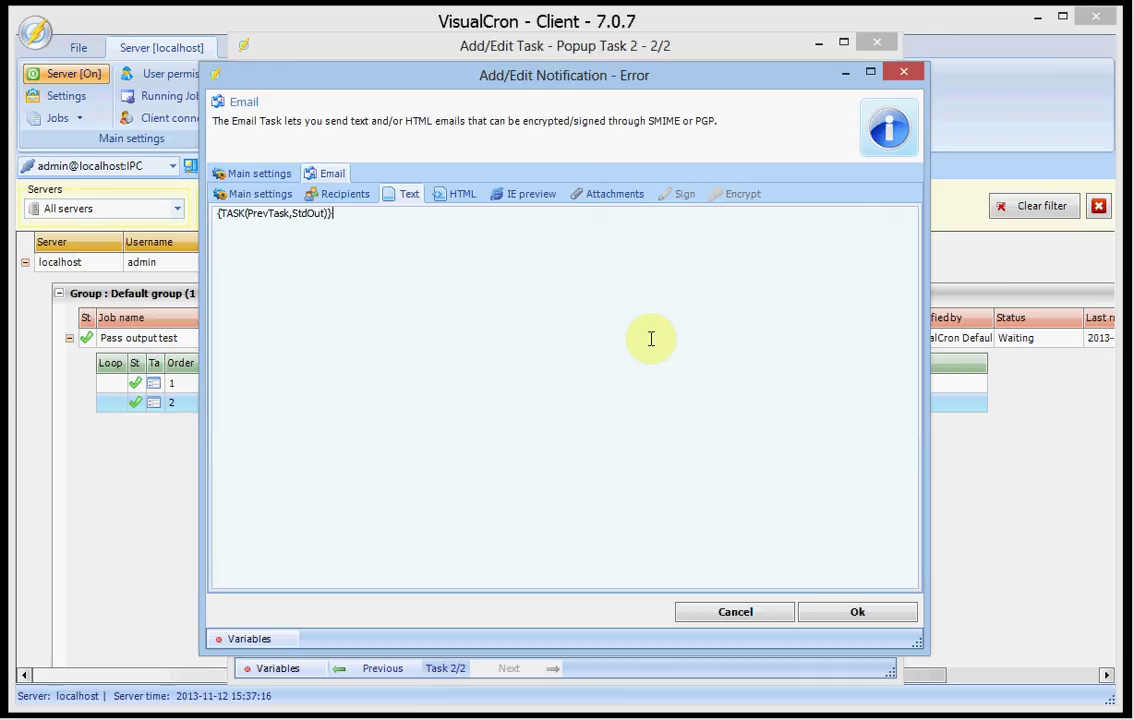
left_click(897, 615)
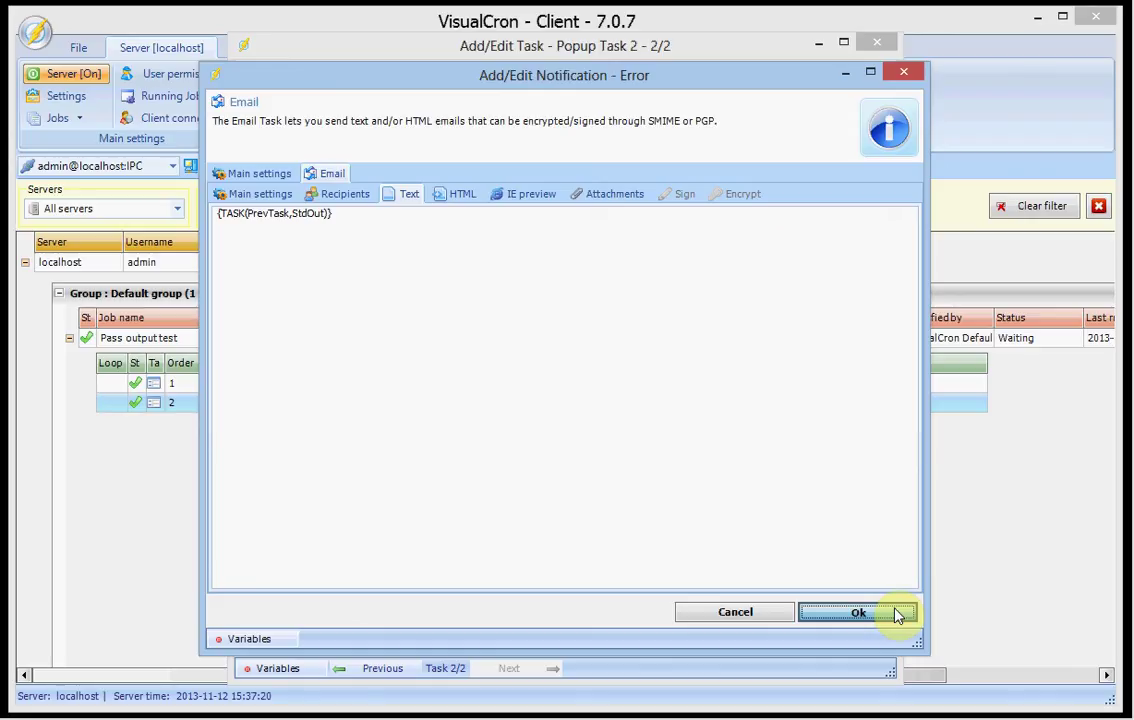
Leave the notification manager and save the On complete flow along with Popup Task 2
left_click(843, 157)
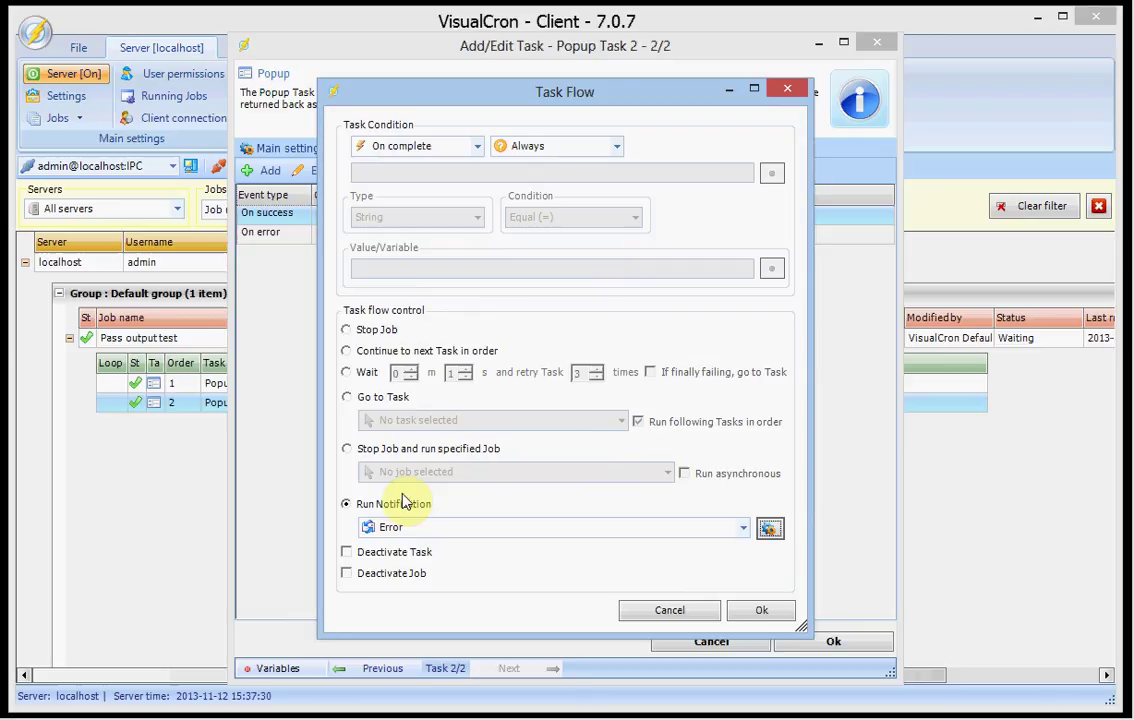
left_click(762, 611)
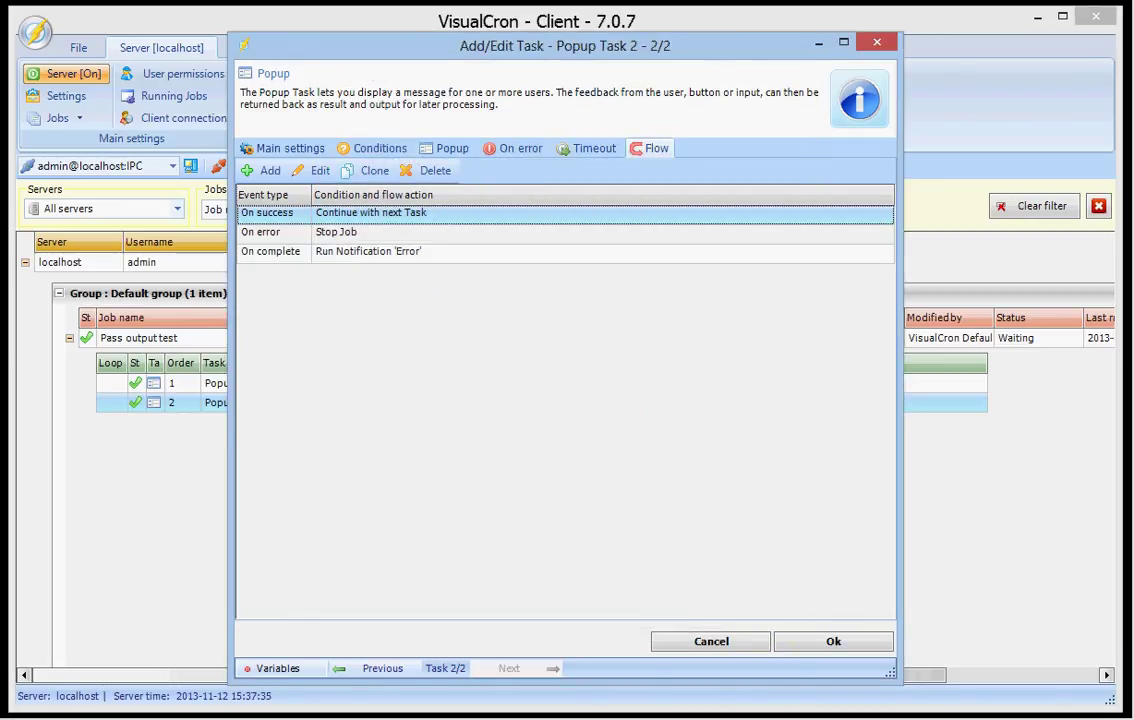
left_click(861, 651)
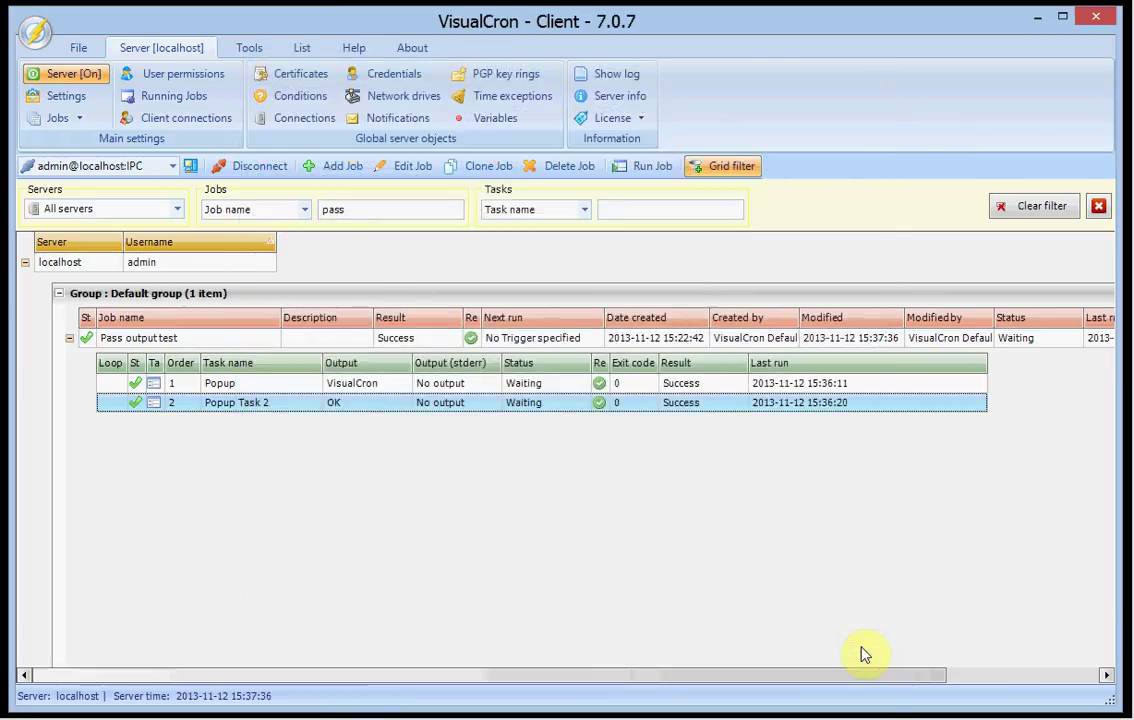